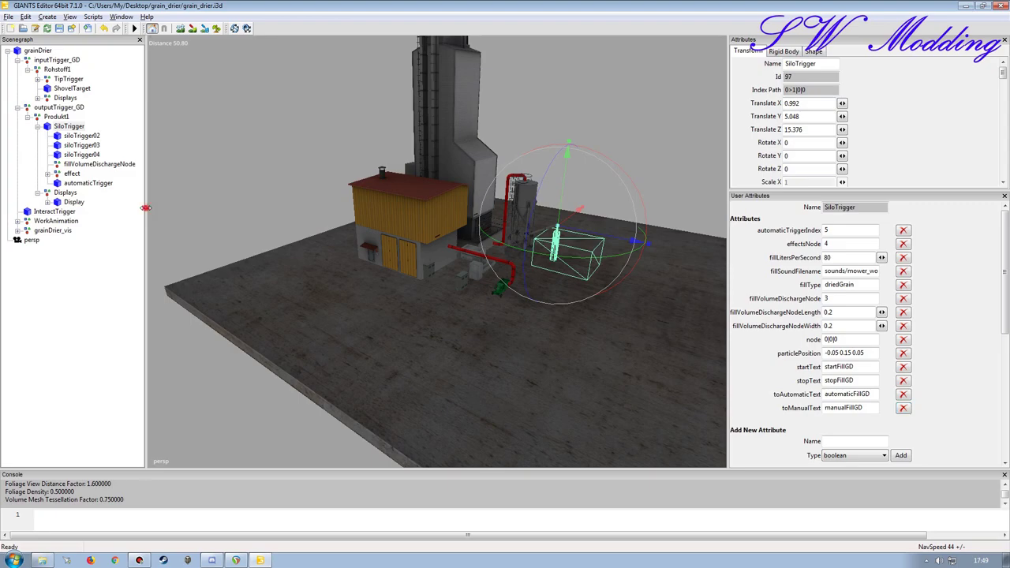
- Examine the SiloTrigger's child nodes, including the effect group's grain and smoke shapes and the automaticTrigger, along with their user attributes
left_click_drag(146, 207, 186, 198)
left_click(82, 136)
left_click(81, 145)
left_click(83, 155)
left_click(86, 163)
left_click(72, 173)
left_click(48, 173)
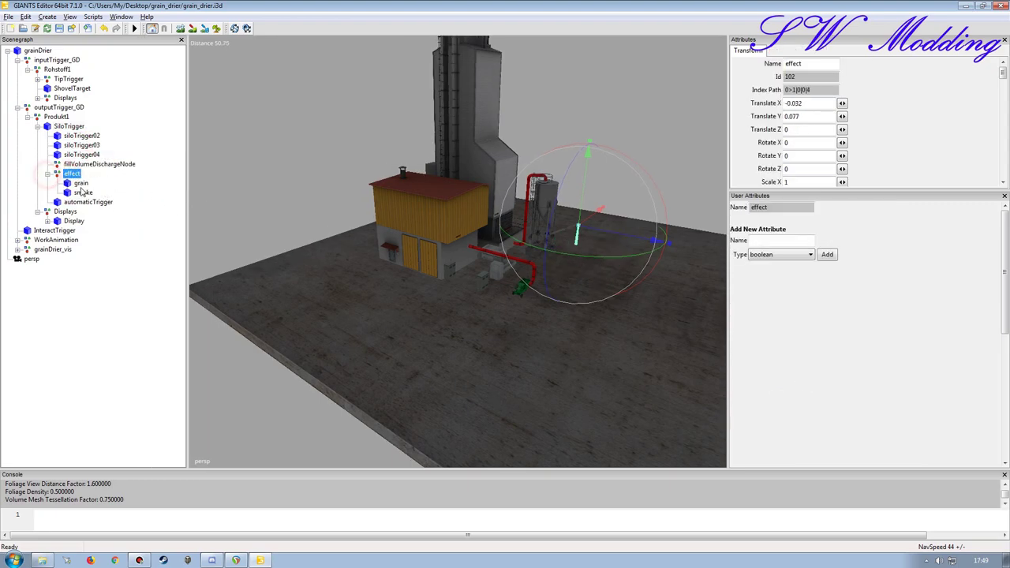
left_click(80, 183)
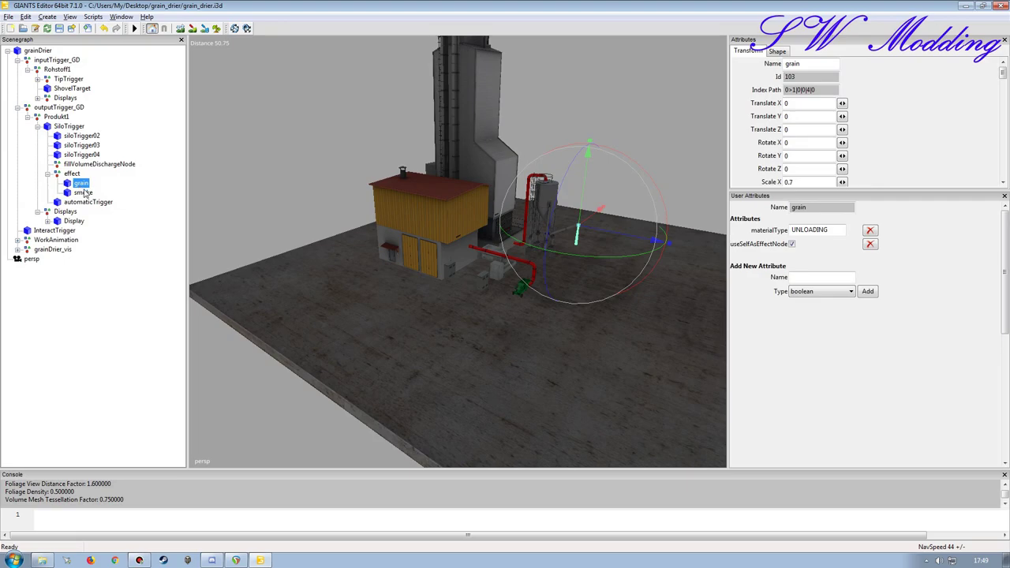
left_click(84, 193)
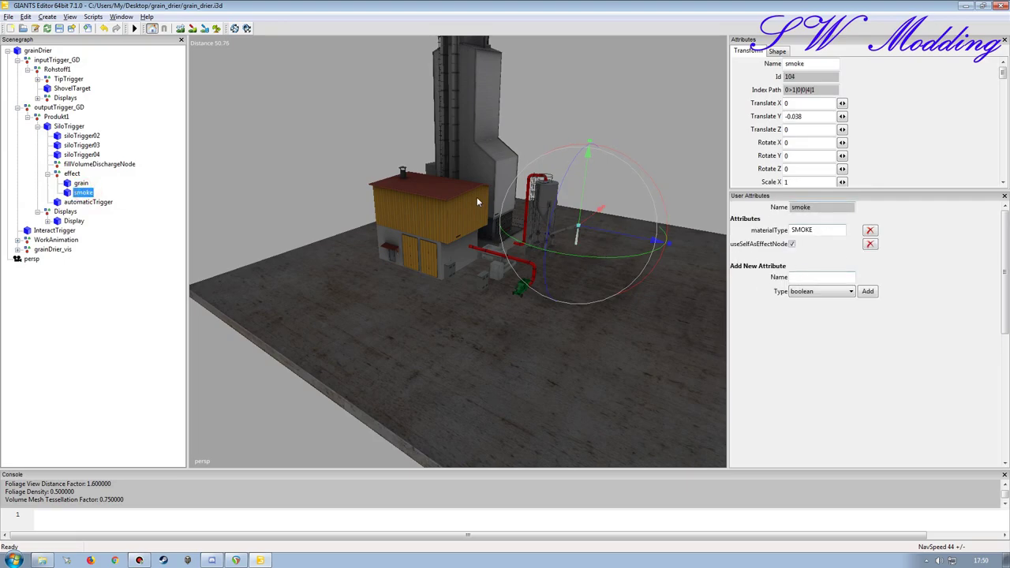
left_click(82, 203)
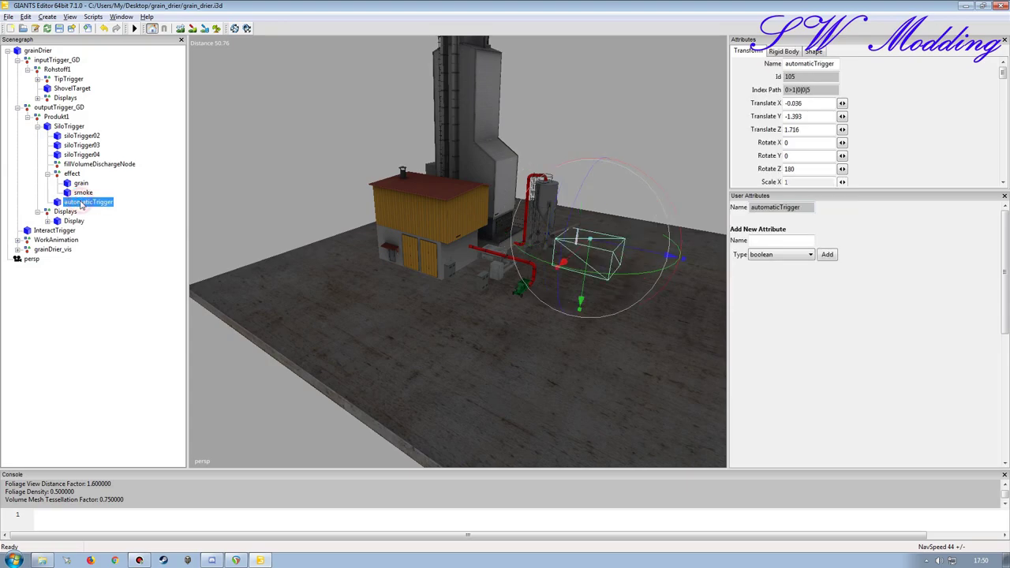
left_click(60, 128)
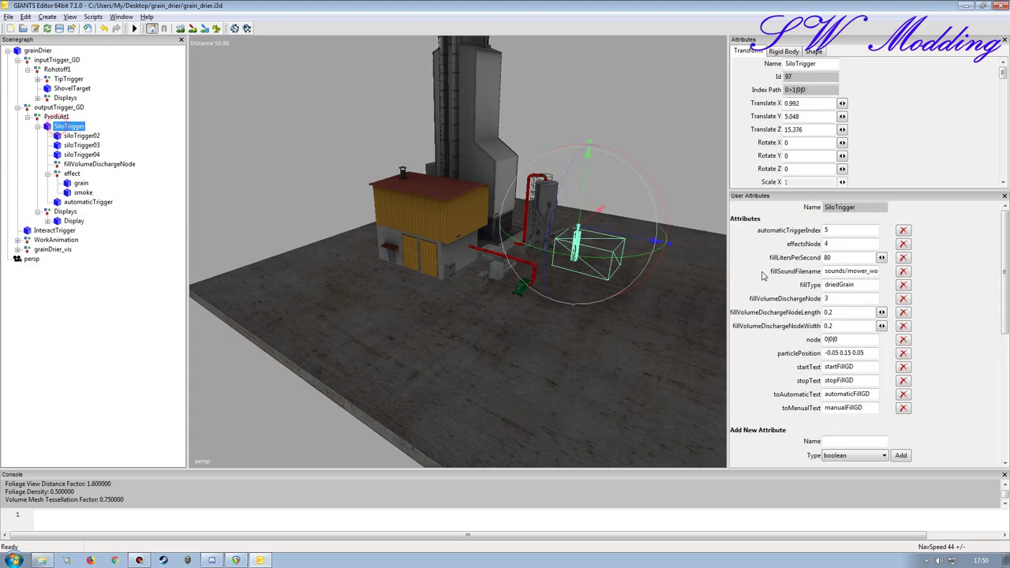
- Collapse the outputTrigger_GD branch in the scenegraph and expand the WorkAnimation group
left_click(48, 174)
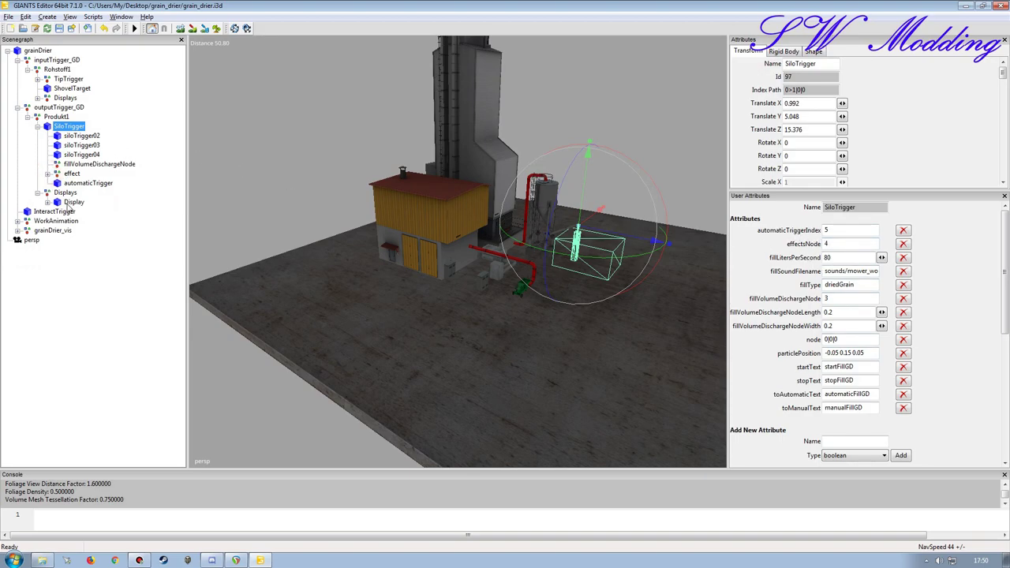
left_click(37, 126)
left_click(27, 117)
left_click(17, 107)
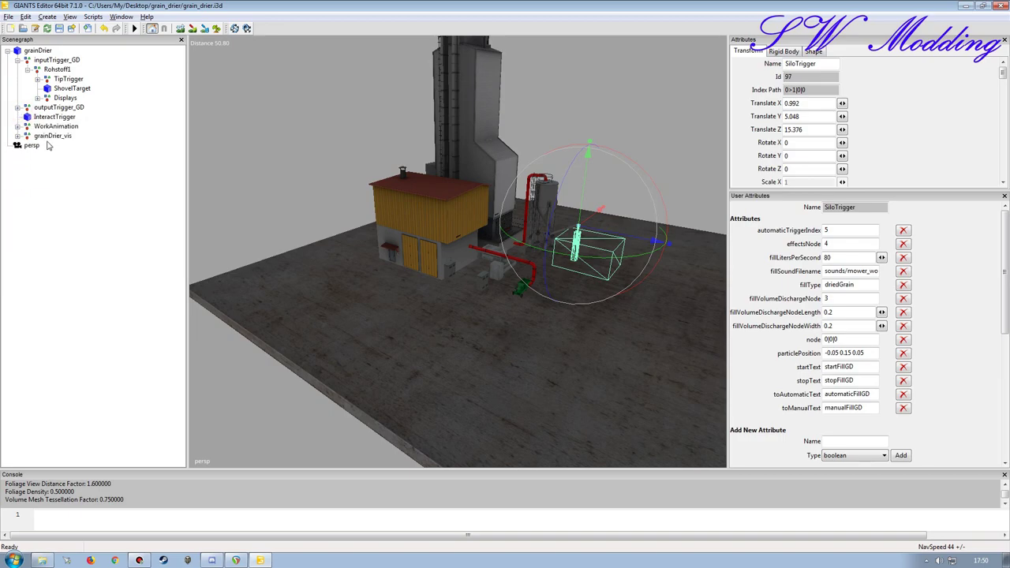
left_click(17, 127)
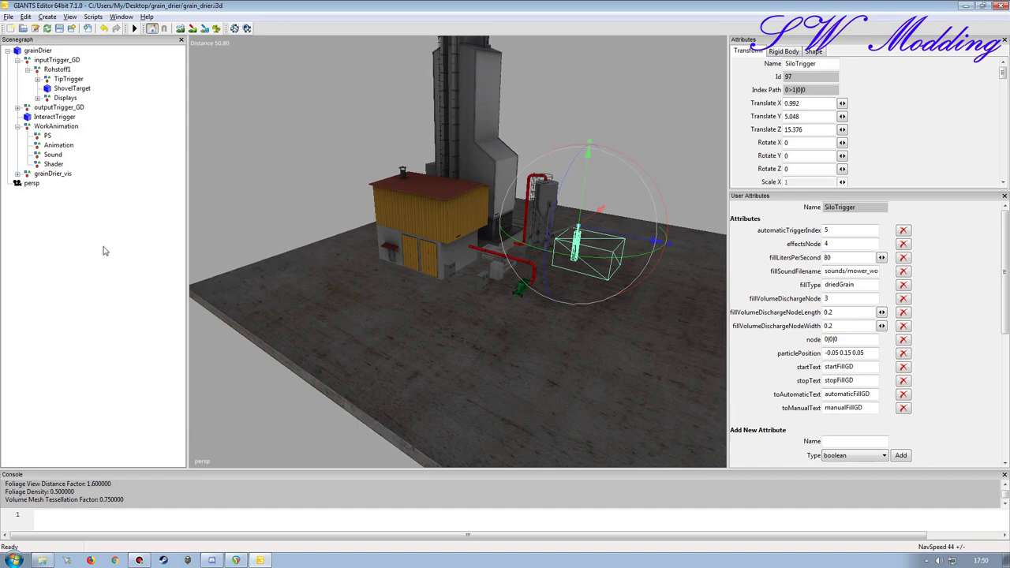
- Inspect the column of fans on the drier tower's wall from close up
left_click_drag(433, 310, 396, 270, "alt")
right_click_drag(397, 270, 396, 226, "alt")
left_click_drag(395, 244, 509, 241, "alt")
right_click_drag(509, 241, 496, 272, "alt")
left_click_drag(450, 281, 570, 282, "alt")
middle_click_drag(571, 286, 493, 164)
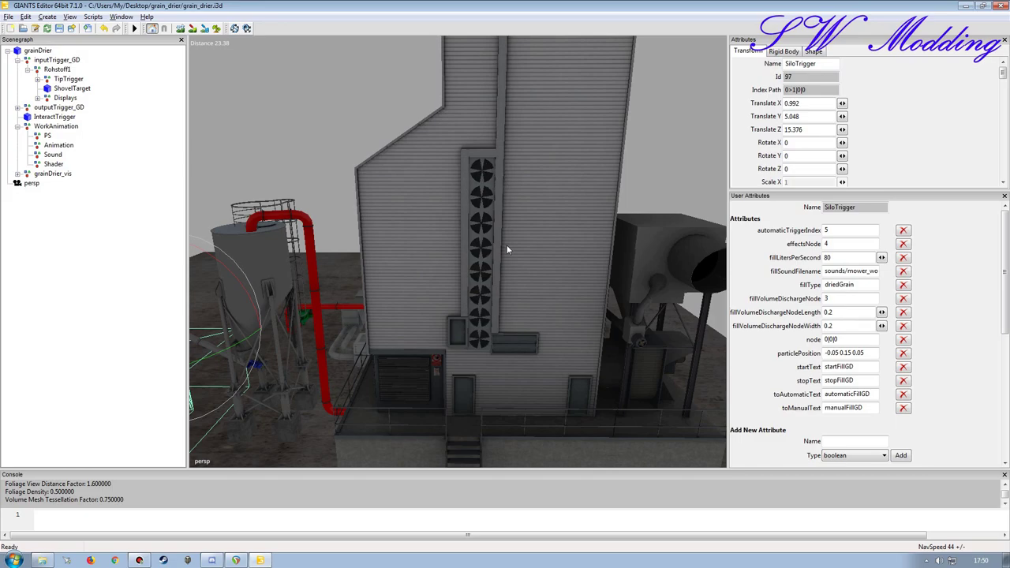
middle_click_drag(509, 293, 506, 261)
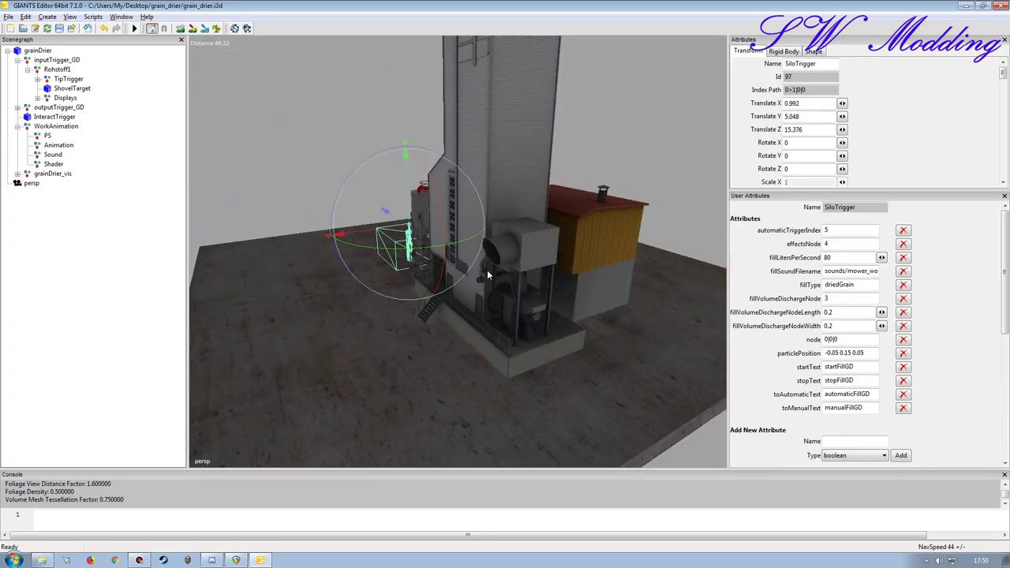
- Inspect the chimney on the red-roofed building and the burner unit and pipe beside the drier tower
middle_click_drag(484, 278, 489, 290, "alt")
scroll(513, 221, "up", 3)
left_click_drag(513, 221, 507, 252, "alt")
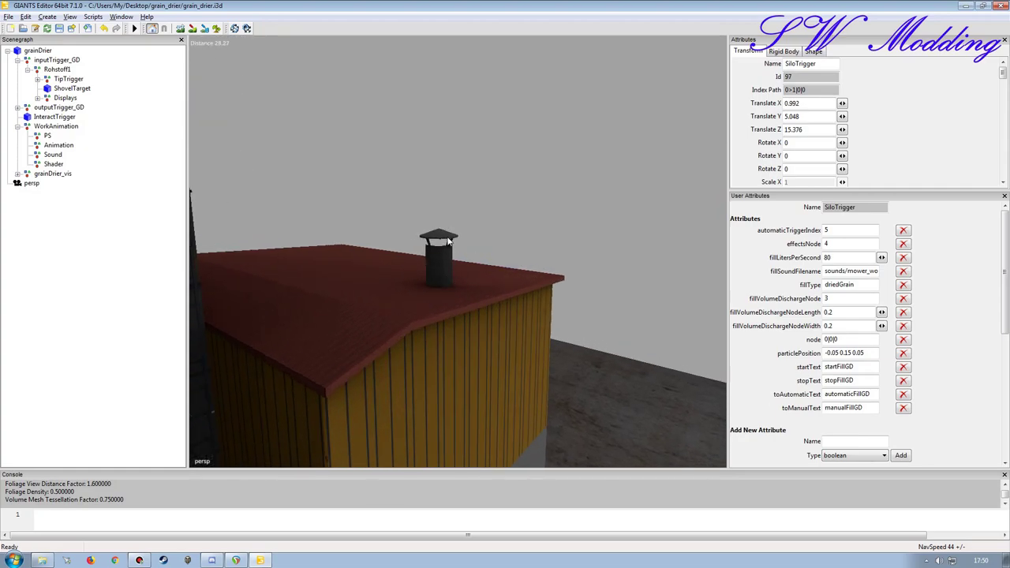
left_click_drag(469, 250, 414, 291, "alt")
middle_click_drag(415, 296, 495, 204)
middle_click_drag(395, 357, 365, 315)
left_click_drag(365, 312, 279, 281, "alt")
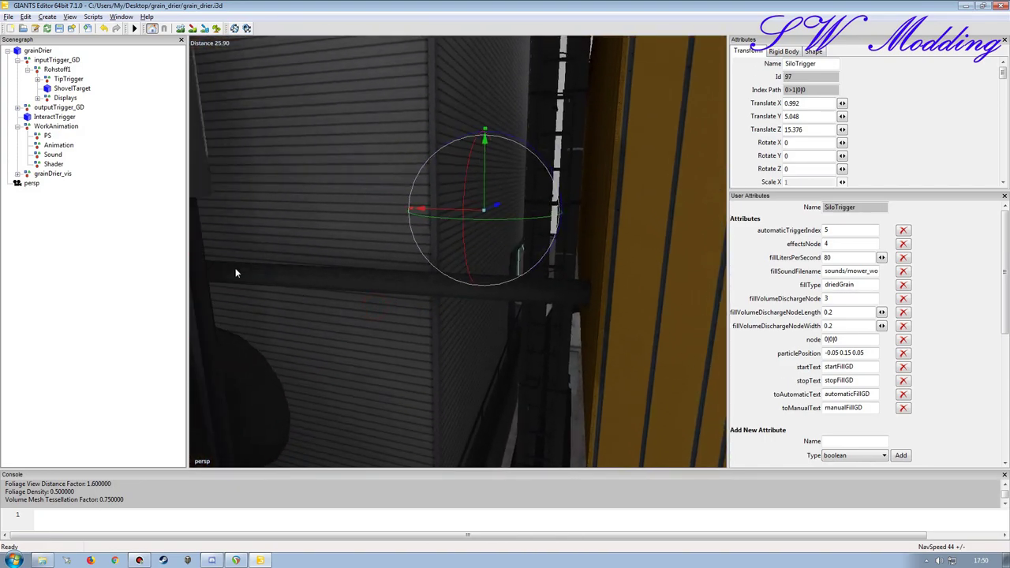
left_click_drag(370, 255, 486, 296, "alt")
right_click_drag(486, 296, 431, 299, "alt")
middle_click_drag(431, 302, 460, 256)
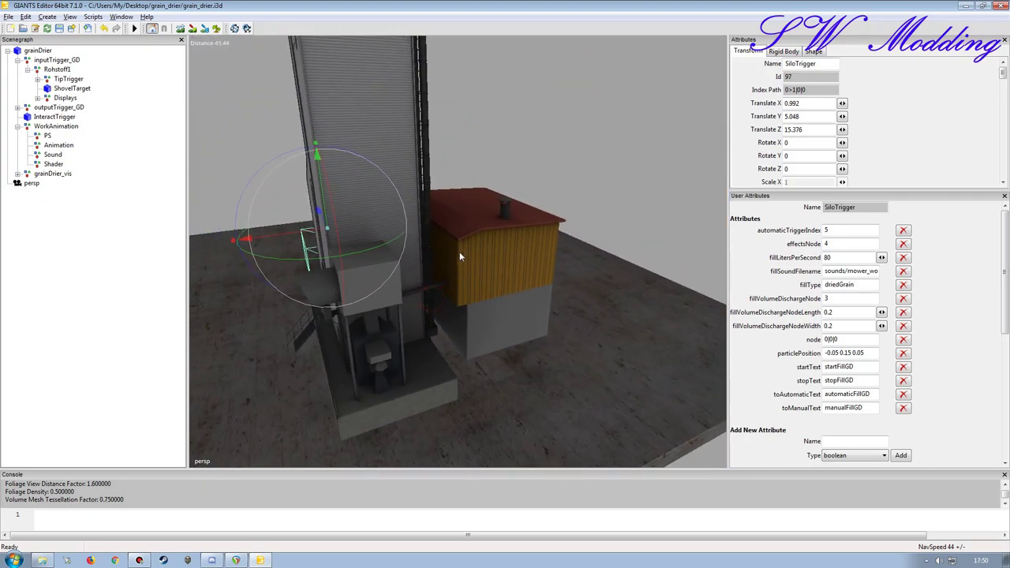
middle_click_drag(361, 276, 379, 273)
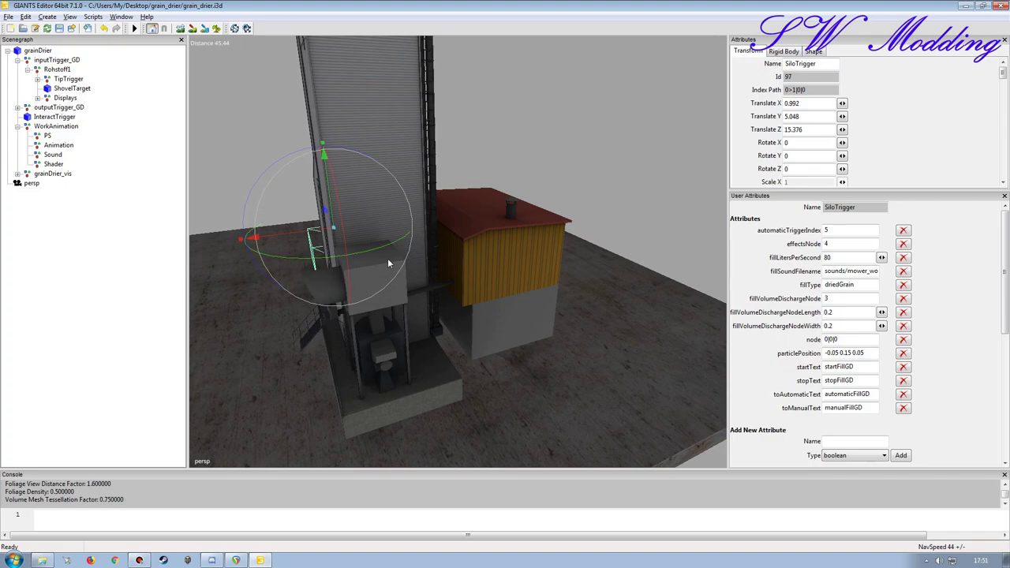
- Examine the building's chimney again and the round exhaust opening beside the drier tower
scroll(444, 293, "up", 4)
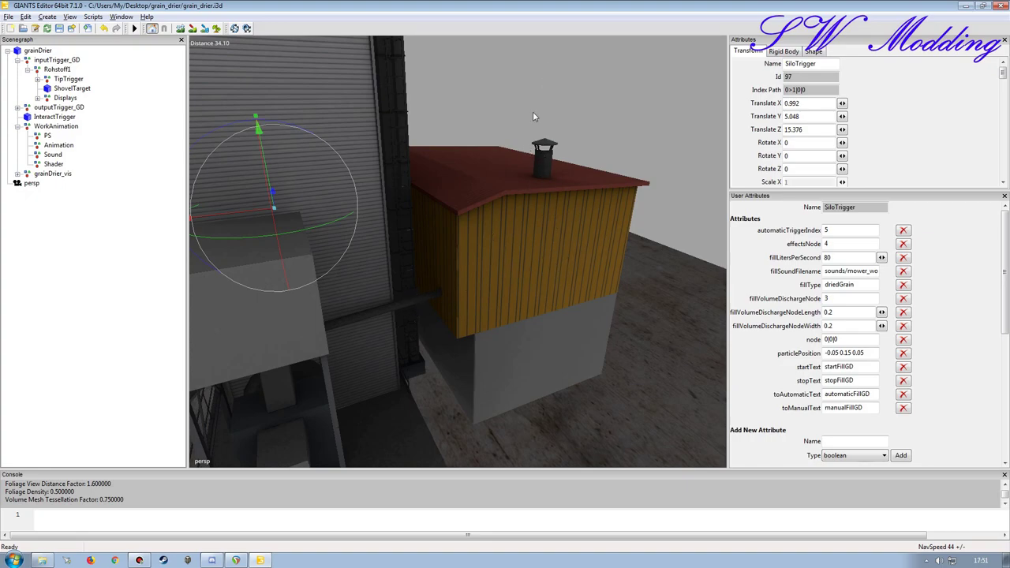
middle_click_drag(530, 209, 416, 222)
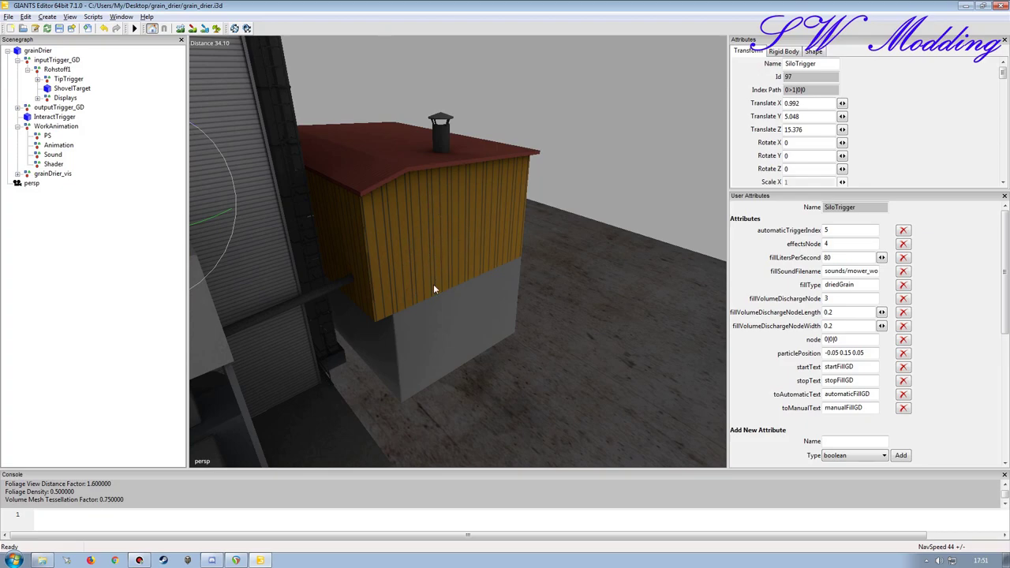
left_click_drag(402, 257, 460, 236, "alt")
right_click_drag(460, 237, 414, 252, "alt")
middle_click_drag(414, 252, 498, 231, "alt")
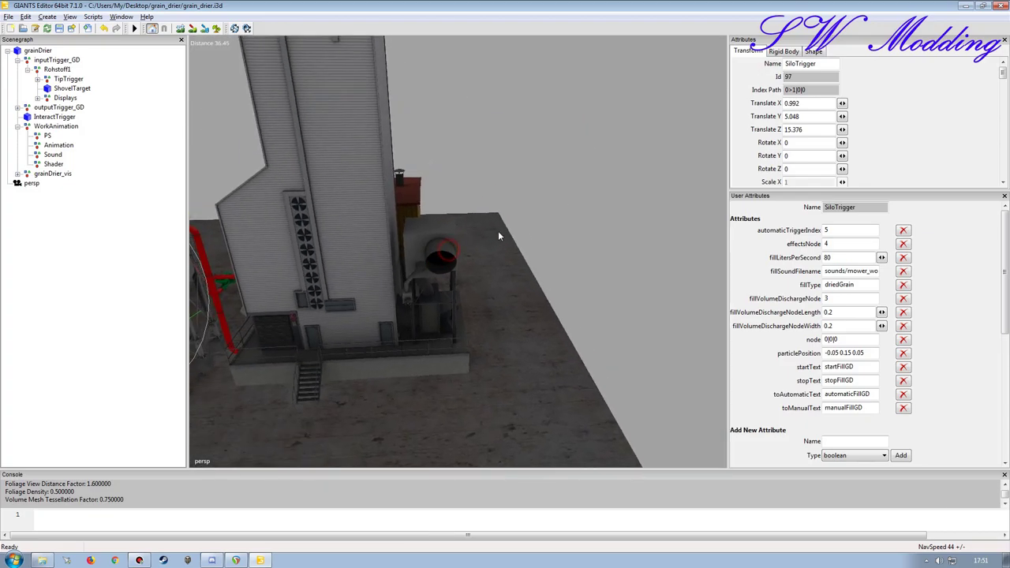
left_click_drag(441, 261, 397, 254, "alt")
right_click_drag(390, 243, 396, 201, "alt")
- Clear the selection, save the grain_drier.i3d scene and close the editor
left_click(90, 237)
mouse_move(331, 272)
middle_mouse_down()
mouse_move(375, 292)
mouse_move(347, 248)
mouse_move(493, 257)
mouse_move(385, 265)
mouse_move(471, 277)
mouse_move(485, 272)
mouse_move(334, 284)
mouse_move(346, 286)
middle_mouse_up()
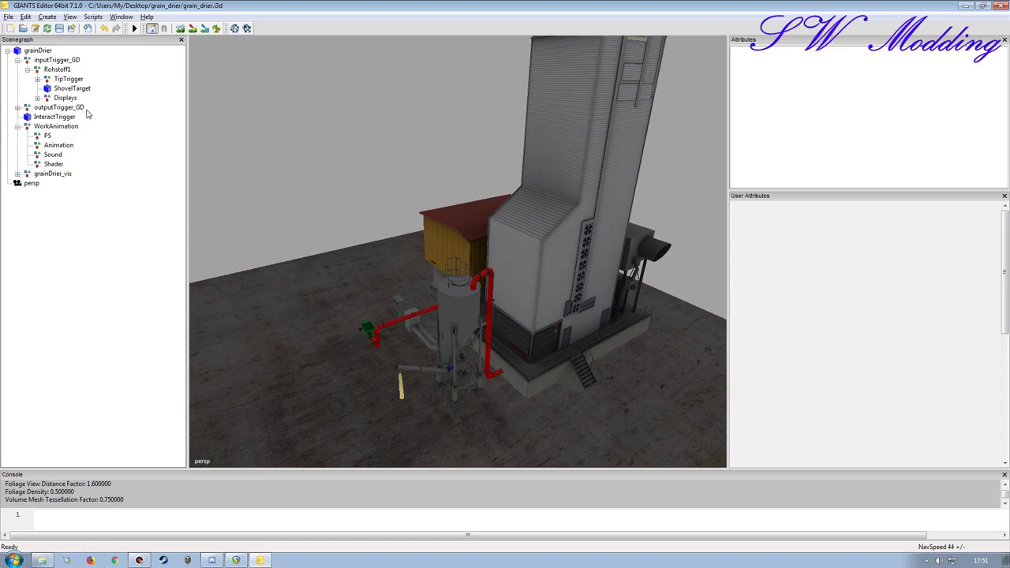
left_click(67, 32)
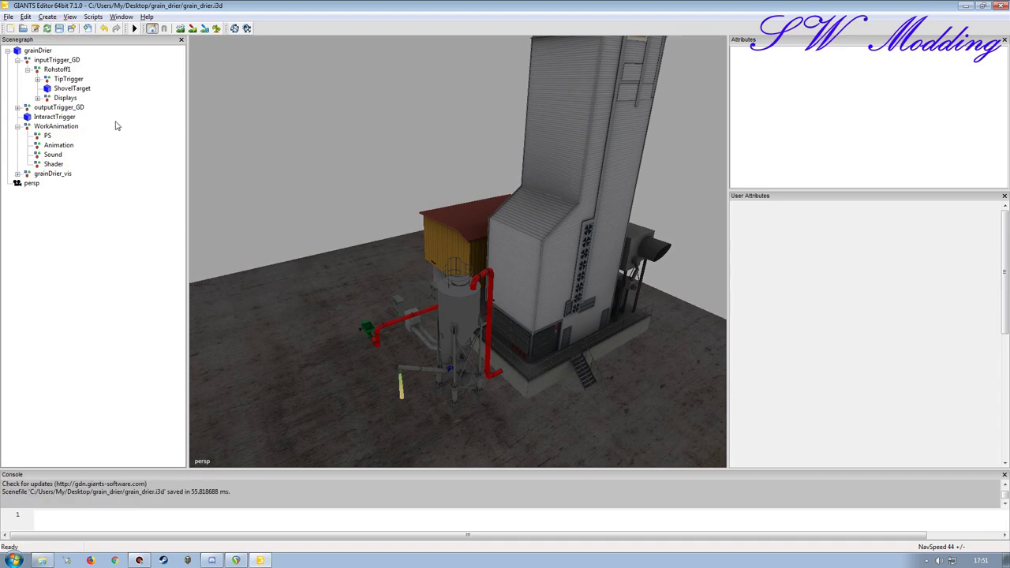
left_click(1002, 6)
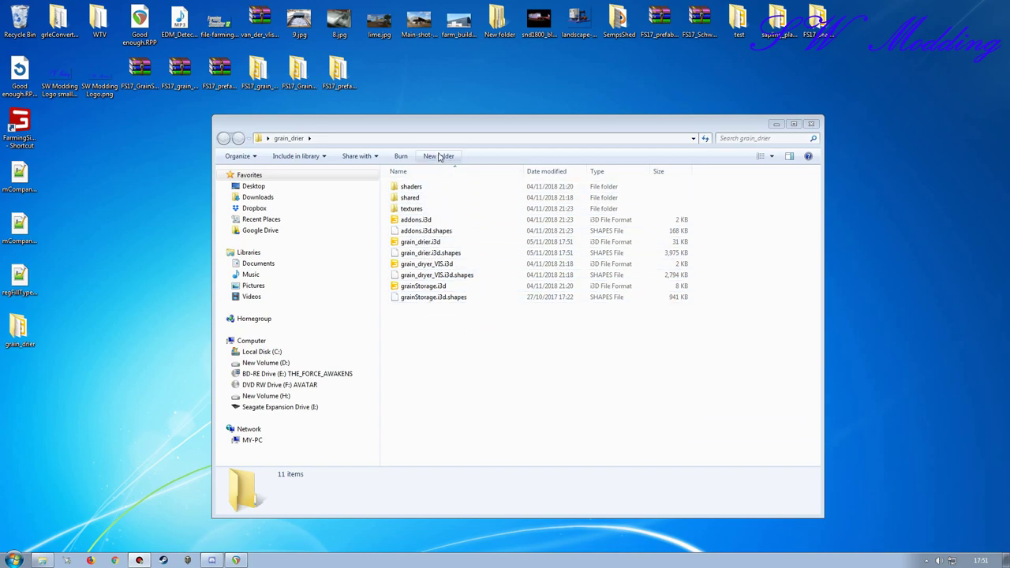
- Delete the addons, grain_dryer_VIS and grainStorage i3d files and their matching shapes files from the grain_drier folder
left_click_drag(436, 123, 433, 77)
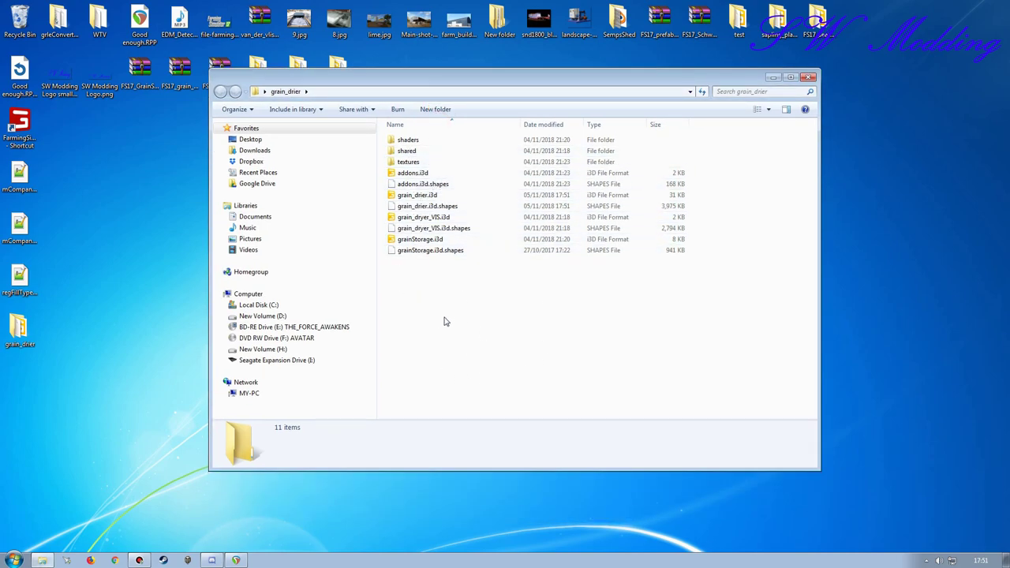
left_click(410, 218)
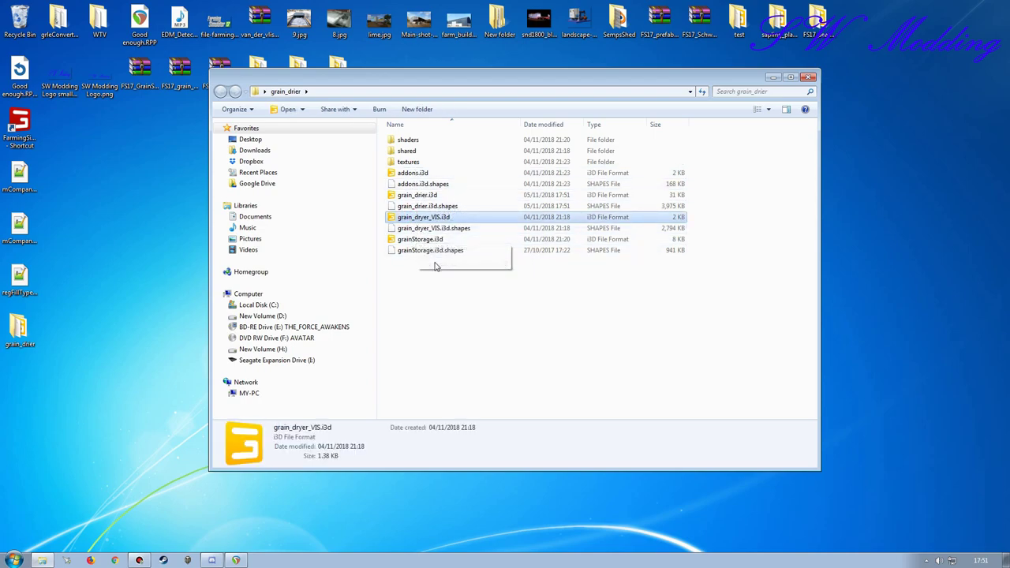
left_click(413, 173)
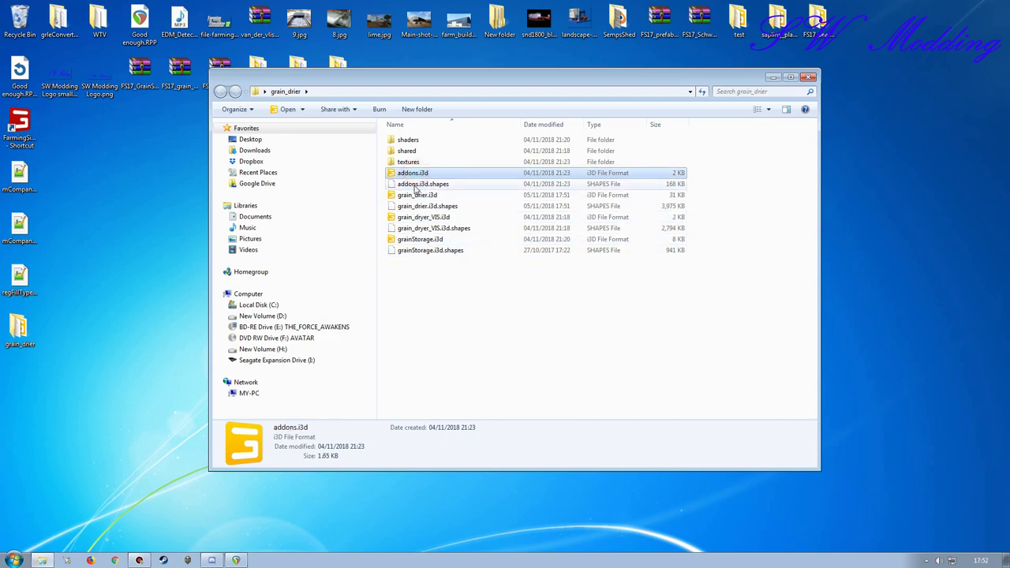
left_click(418, 184, "shift")
left_click(424, 217, "ctrl")
left_click(426, 228, "ctrl")
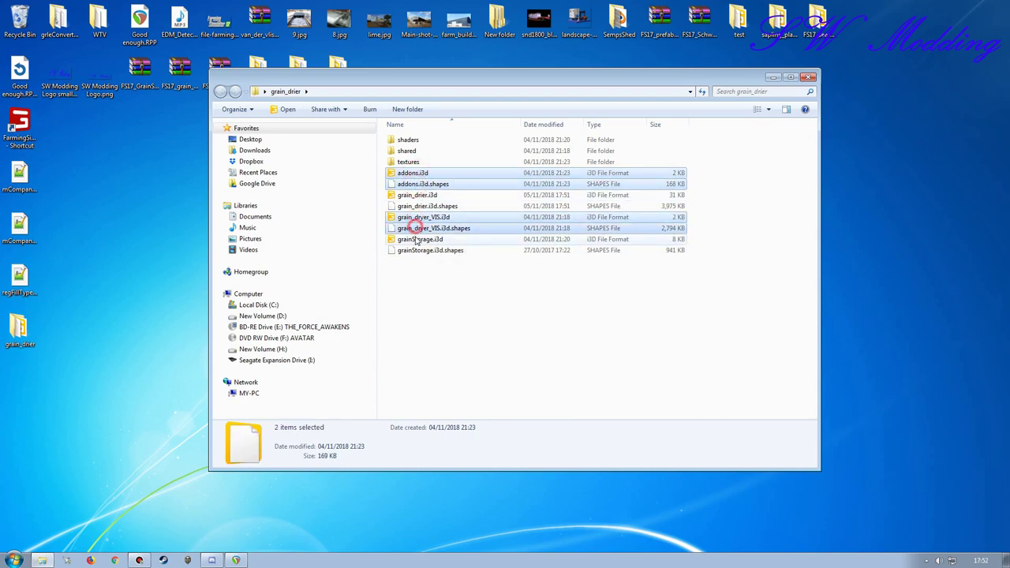
left_click(419, 239, "ctrl")
left_click(422, 250, "ctrl")
key("Delete")
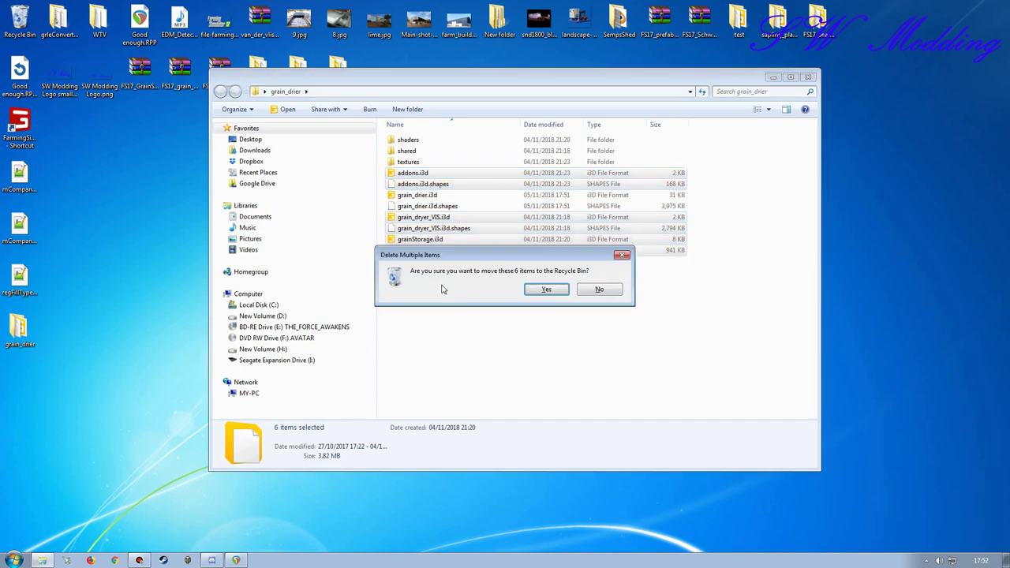
left_click(542, 289)
- Create a folder named scripts inside the grain_drier folder and open it
left_click(421, 174)
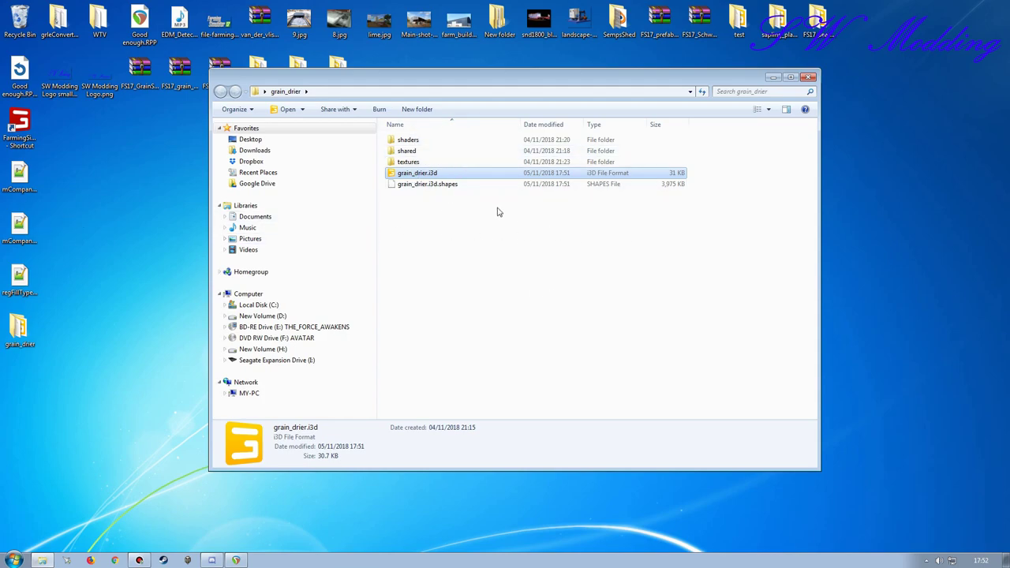
left_click(482, 285)
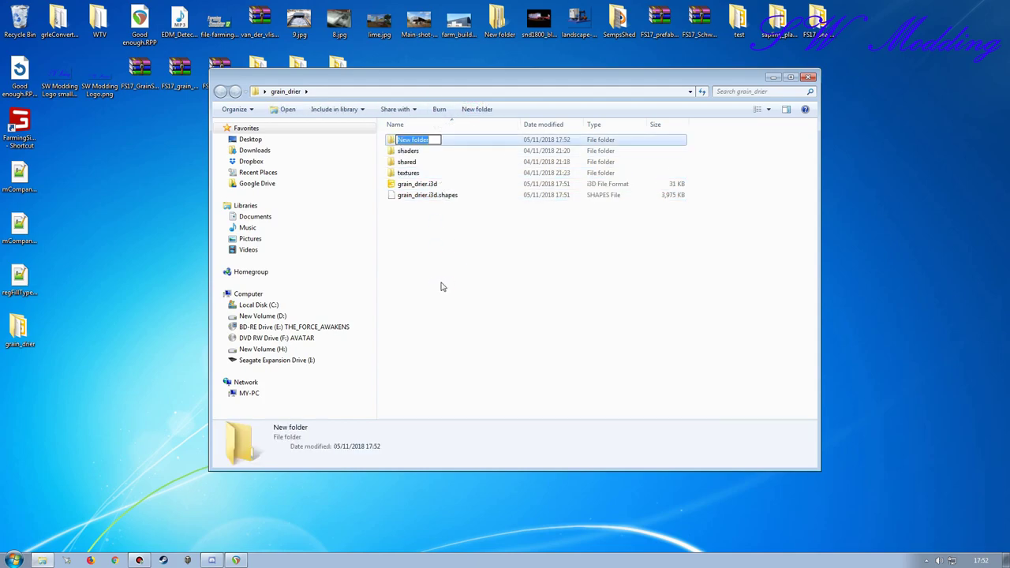
type("scripts")
key("Return")
left_click(427, 140)
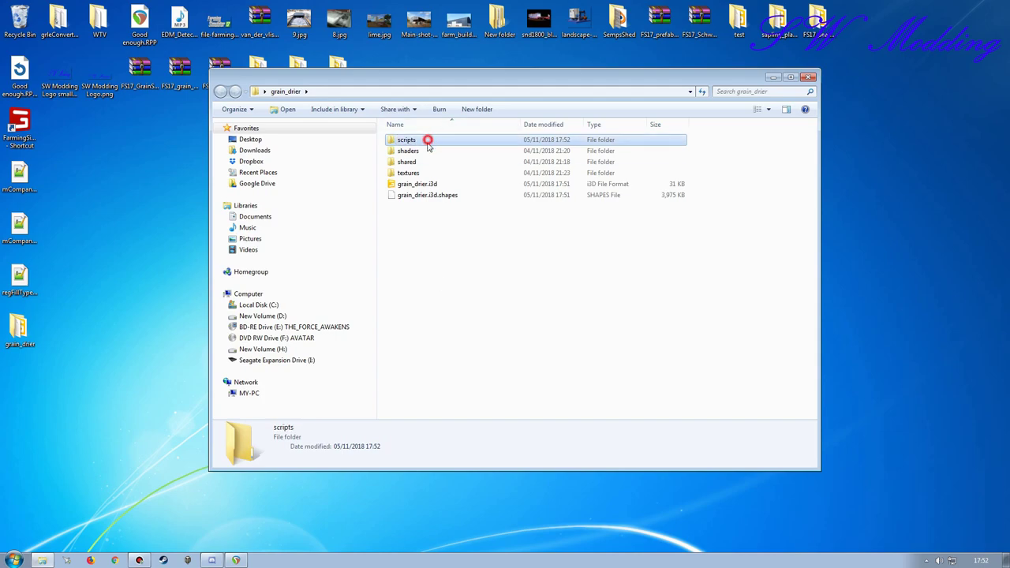
double_click(405, 139)
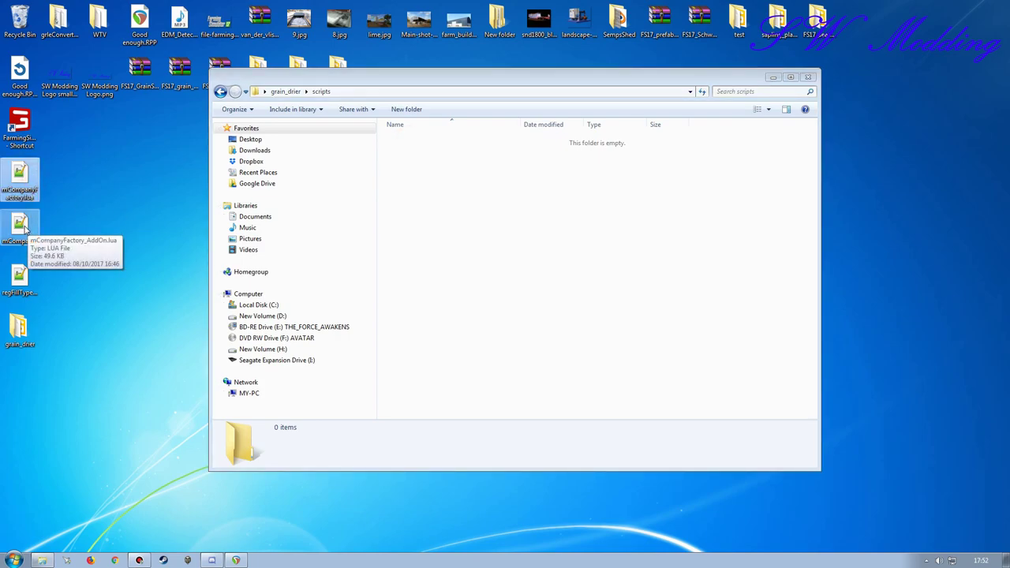
- Move mCompanyFactory.lua, mCompanyFactory_AddOn.lua and regFillTypes.lua from the desktop into the scripts folder
left_click(23, 229)
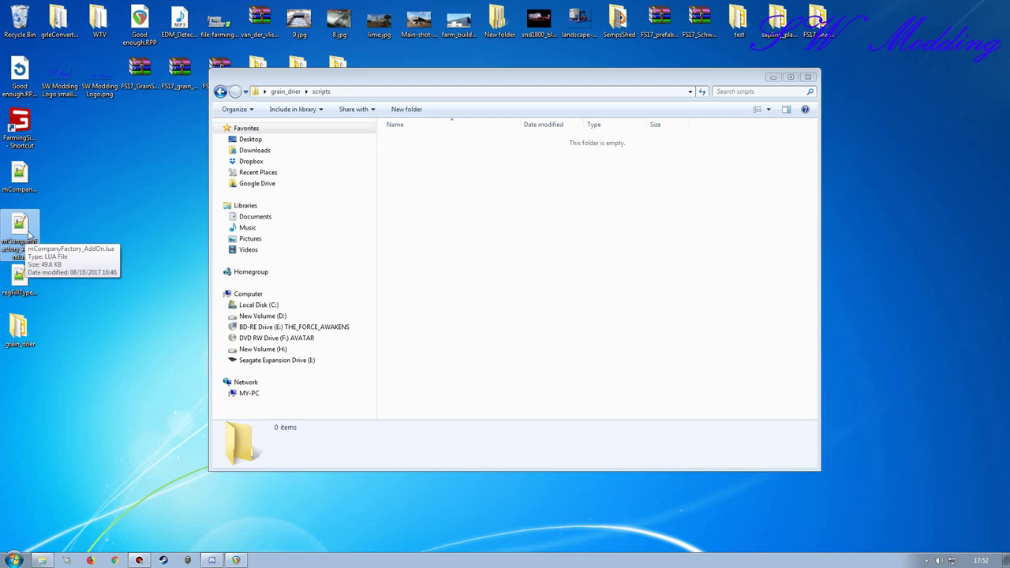
left_click(21, 278)
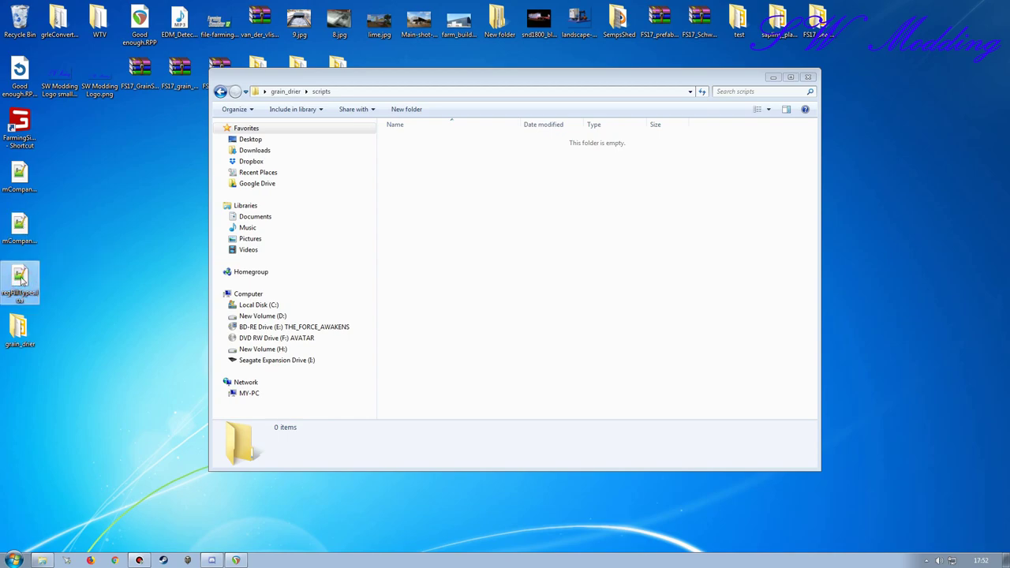
left_click_drag(95, 304, 12, 162)
left_click_drag(20, 229, 454, 235)
left_click(494, 235)
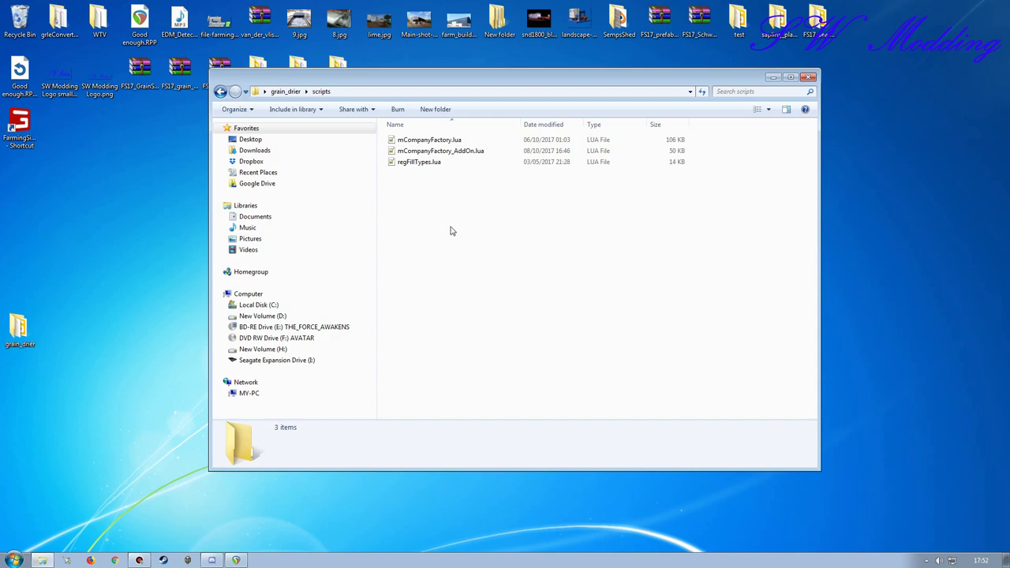
left_click(424, 164)
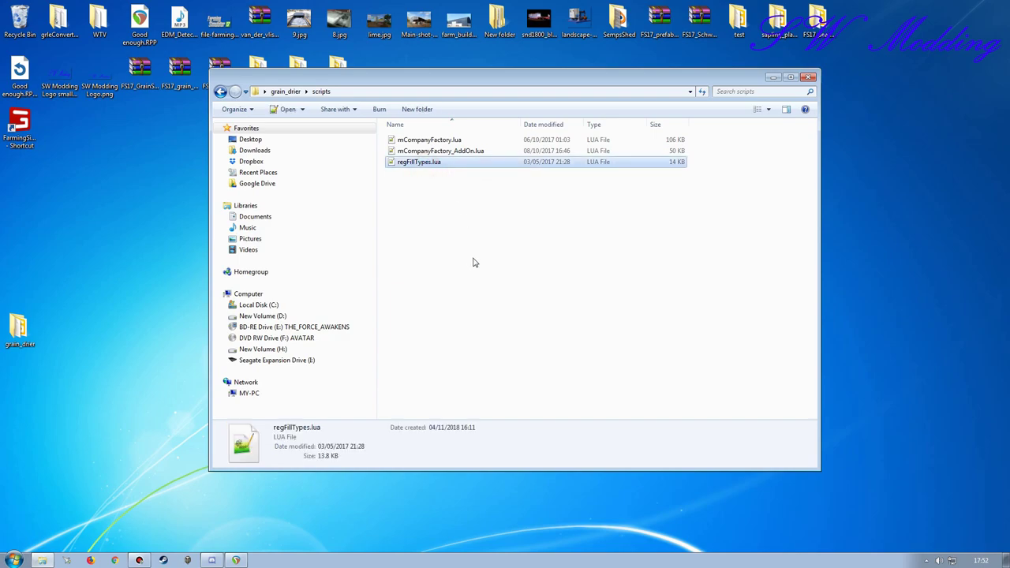
- Close the scripts folder window and place the grain_drier folder directly beneath the Farming Simulator shortcut on the desktop
left_click(807, 77)
left_click_drag(49, 335, 39, 181)
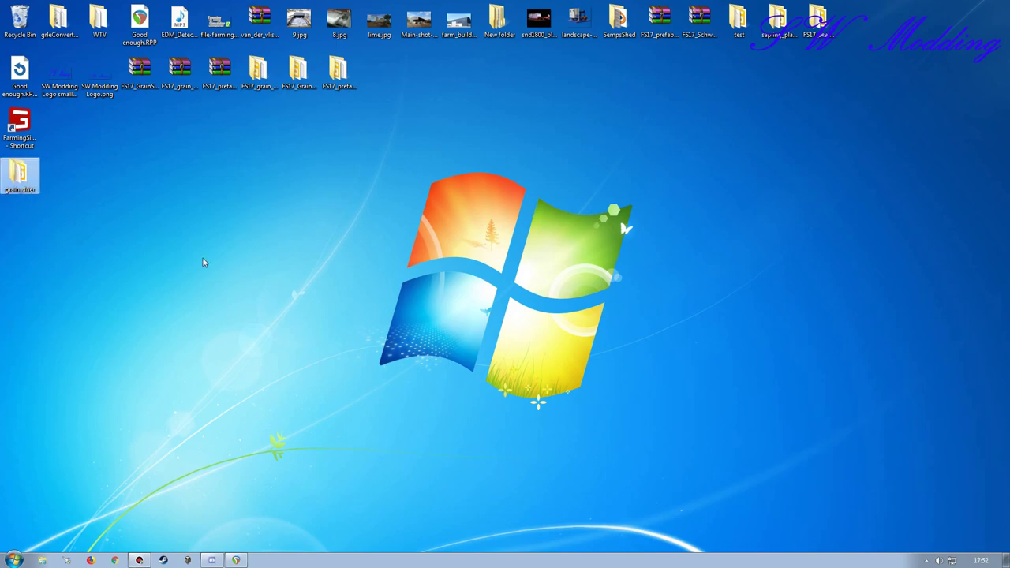
- Open grain_dryer.i3d from the FS17_grain_dryer_prefab folder on the desktop in GIANTS Editor
left_click(297, 75)
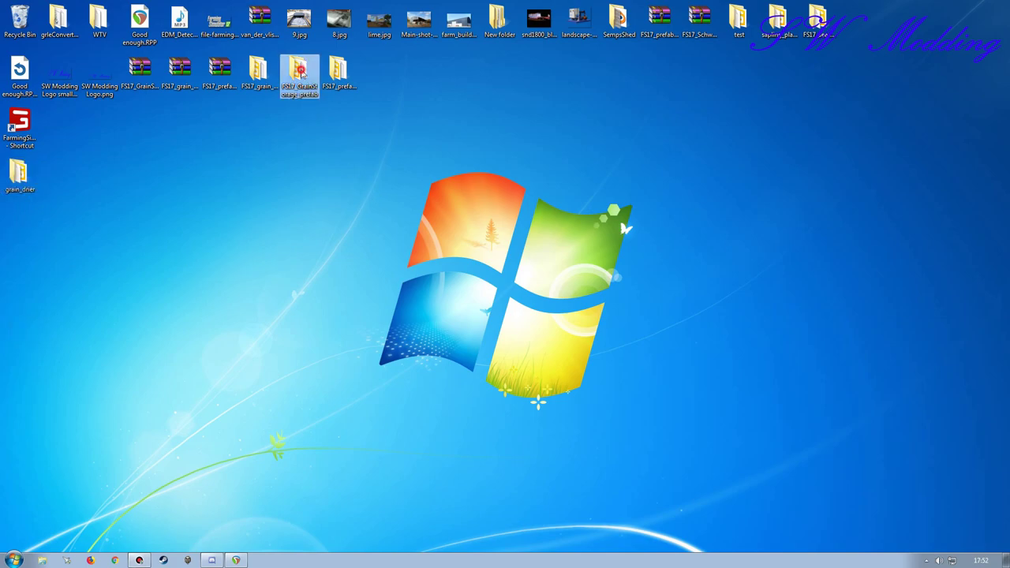
left_click(260, 71)
double_click(261, 73)
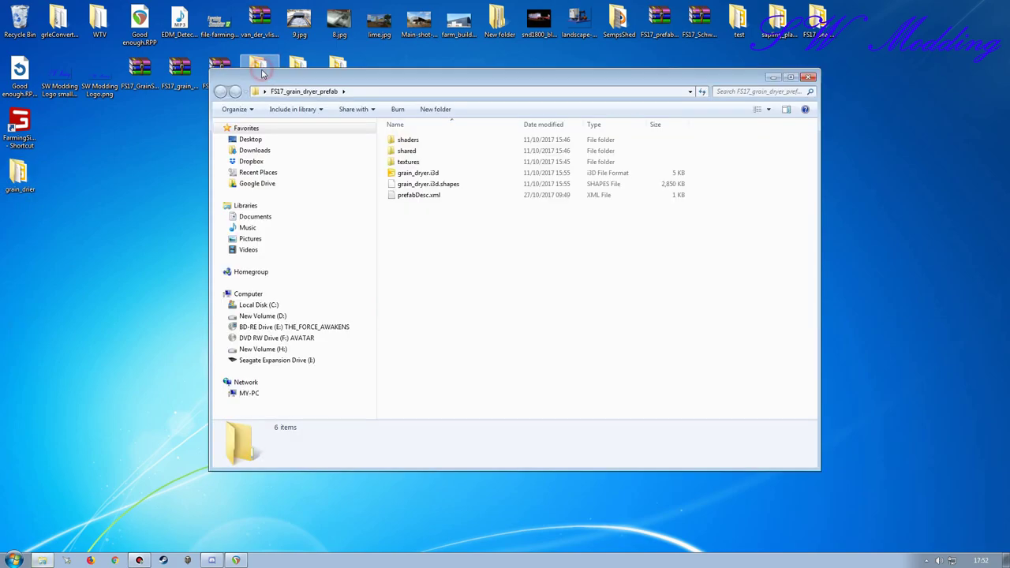
double_click(416, 173)
left_click(504, 347)
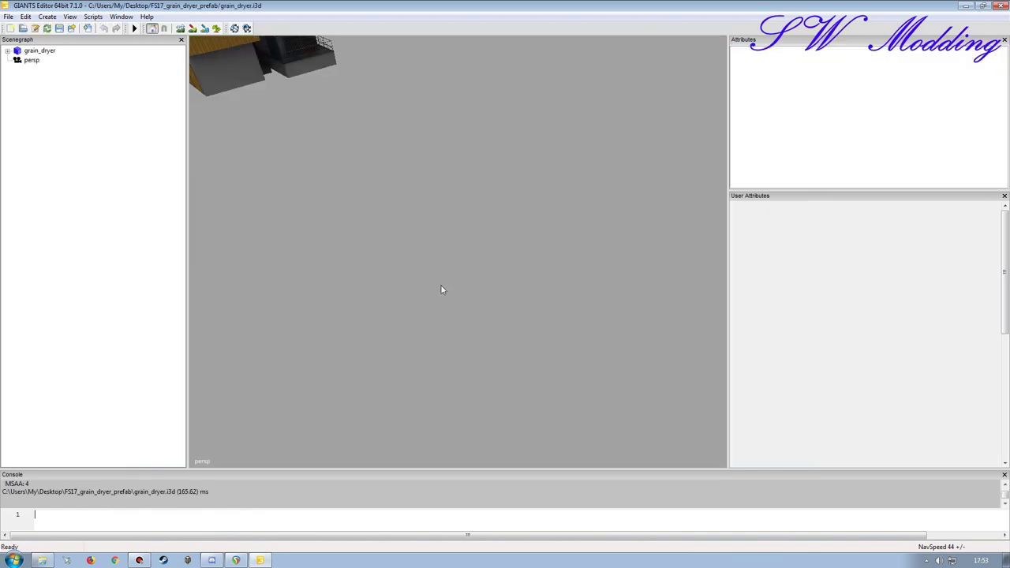
- Examine the grain dryer building and its column of wall fans in the 3D view
left_click_drag(426, 311, 492, 279, "alt")
right_click_drag(489, 273, 459, 279, "alt")
left_click_drag(509, 279, 393, 279, "alt")
right_click_drag(397, 291, 392, 313, "alt")
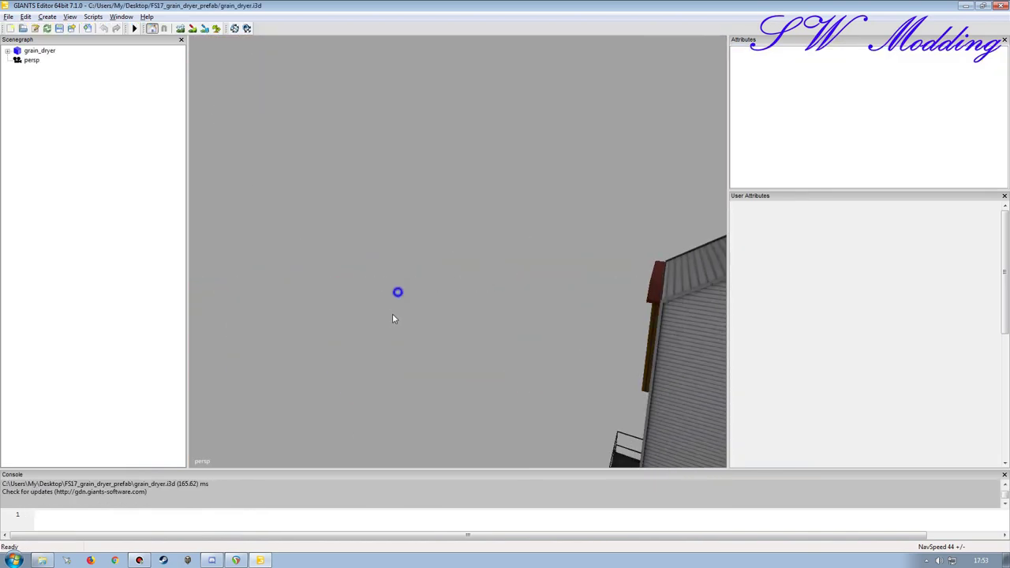
left_click_drag(392, 323, 500, 347, "alt")
middle_click_drag(500, 352, 405, 181)
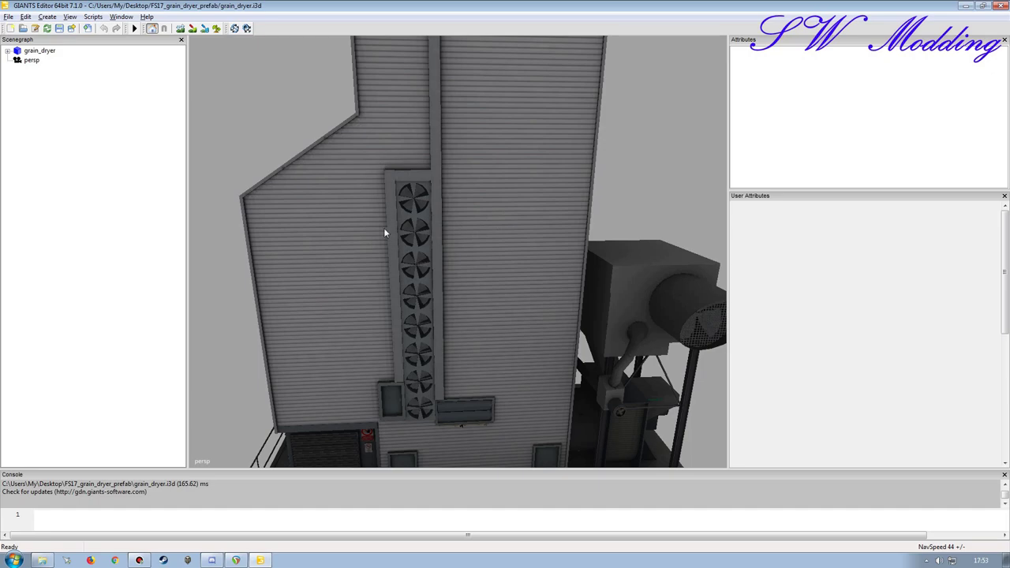
middle_click_drag(436, 276, 235, 185)
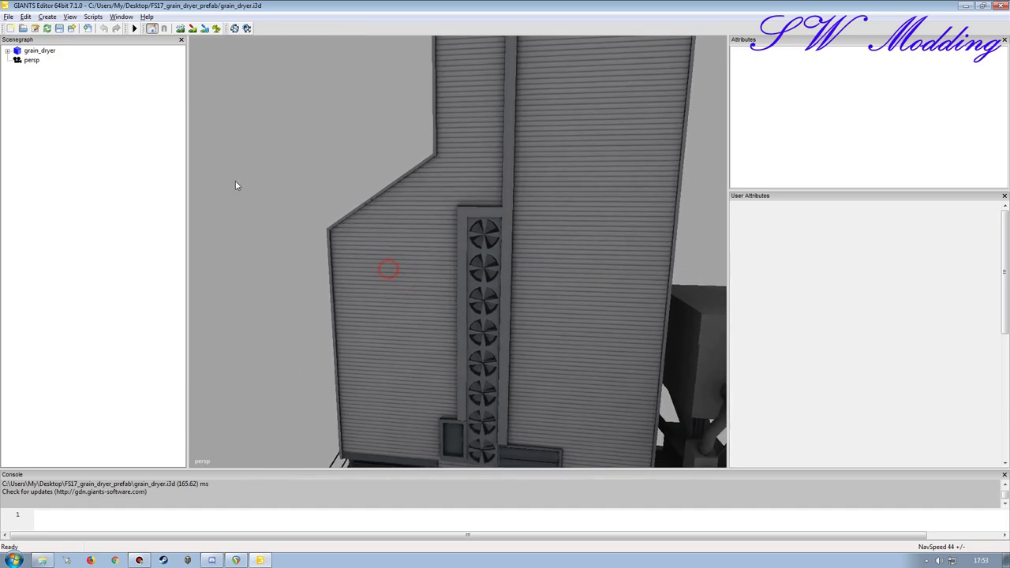
middle_click_drag(421, 289, 440, 204)
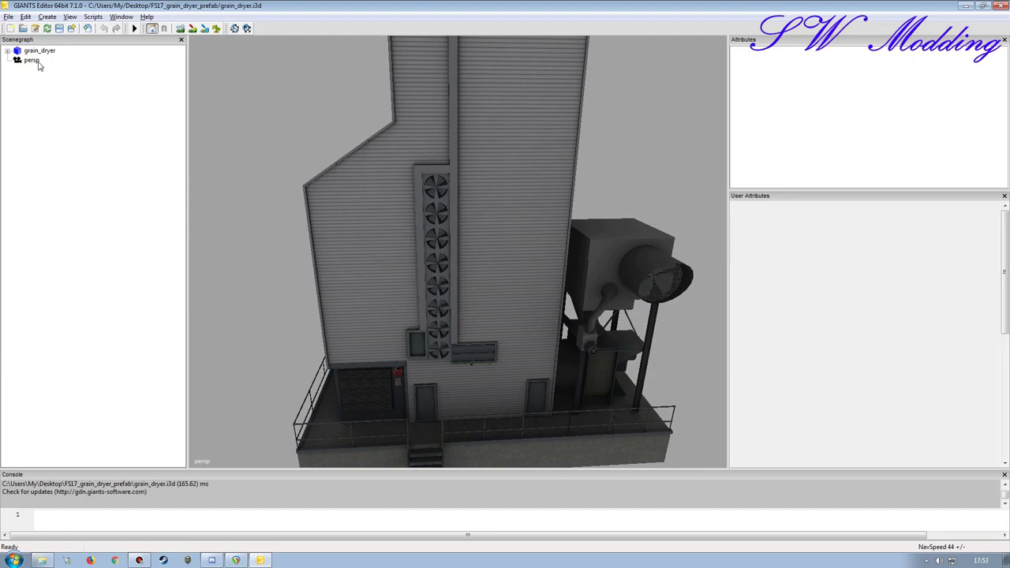
- Start exporting the fan group under grain_dryer with its files, creating a desktop folder named fan for the export
left_click(7, 51)
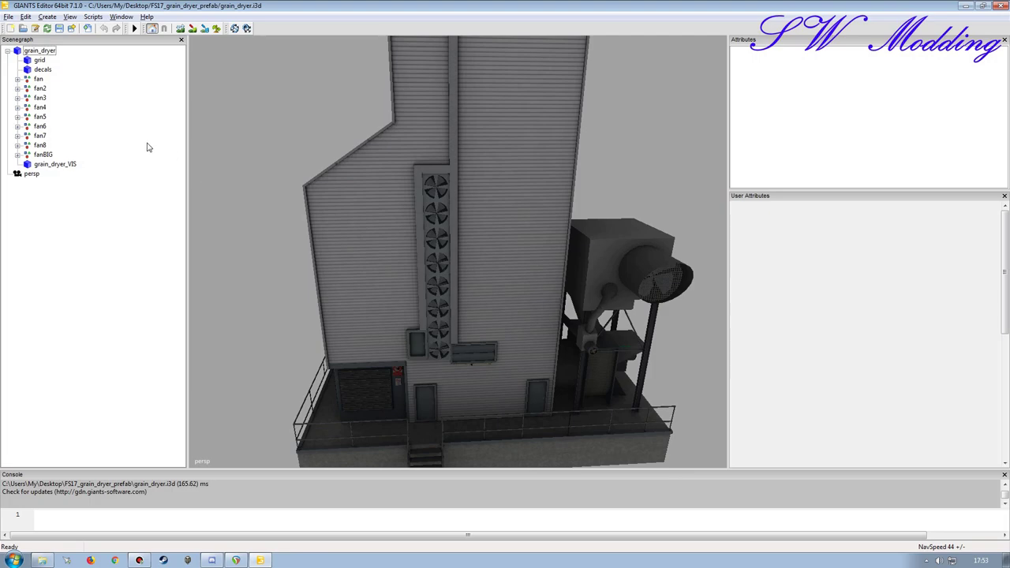
left_click(35, 78)
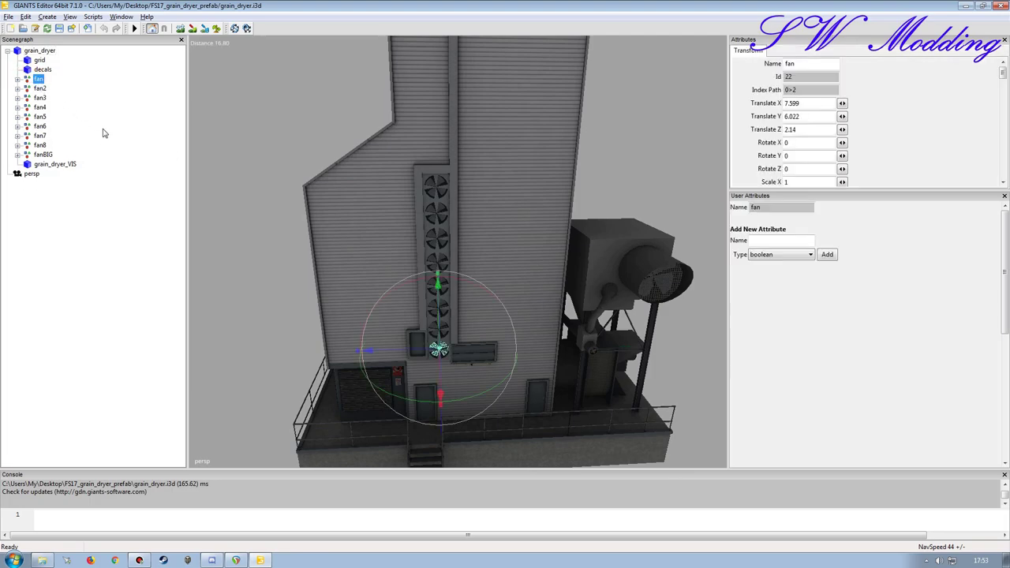
double_click(809, 62)
left_click(7, 16)
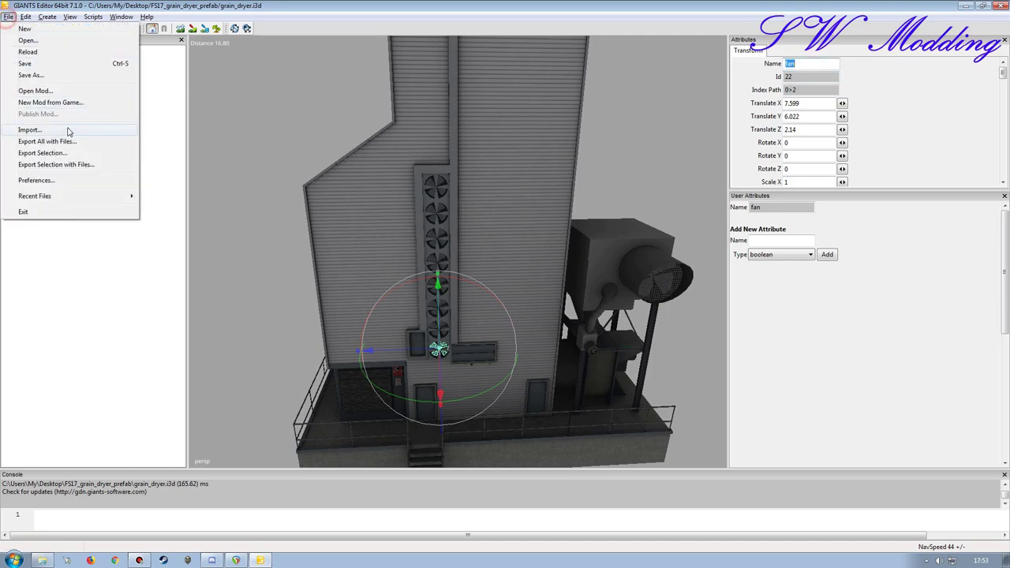
left_click(58, 164)
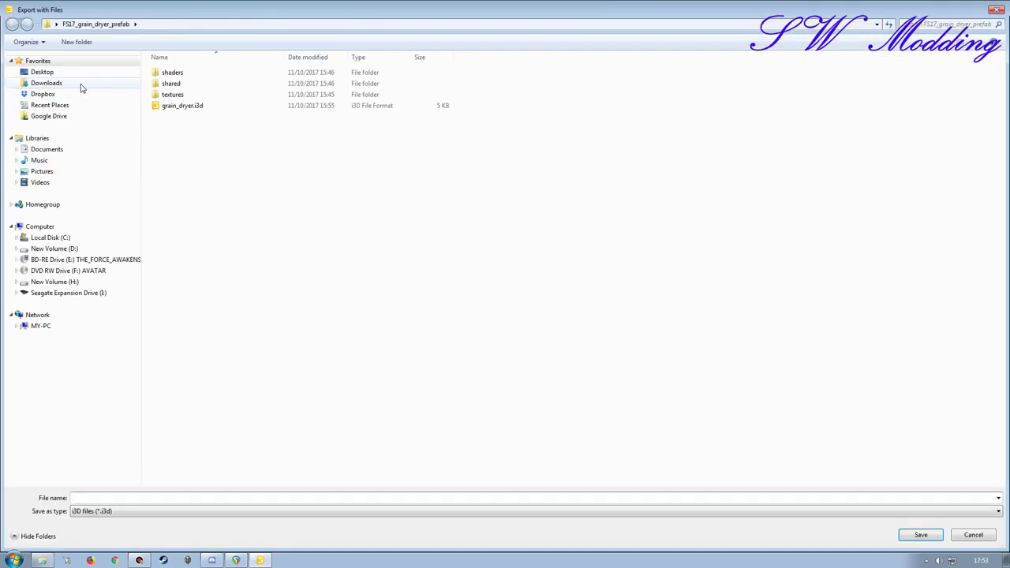
left_click(73, 73)
left_click(79, 42)
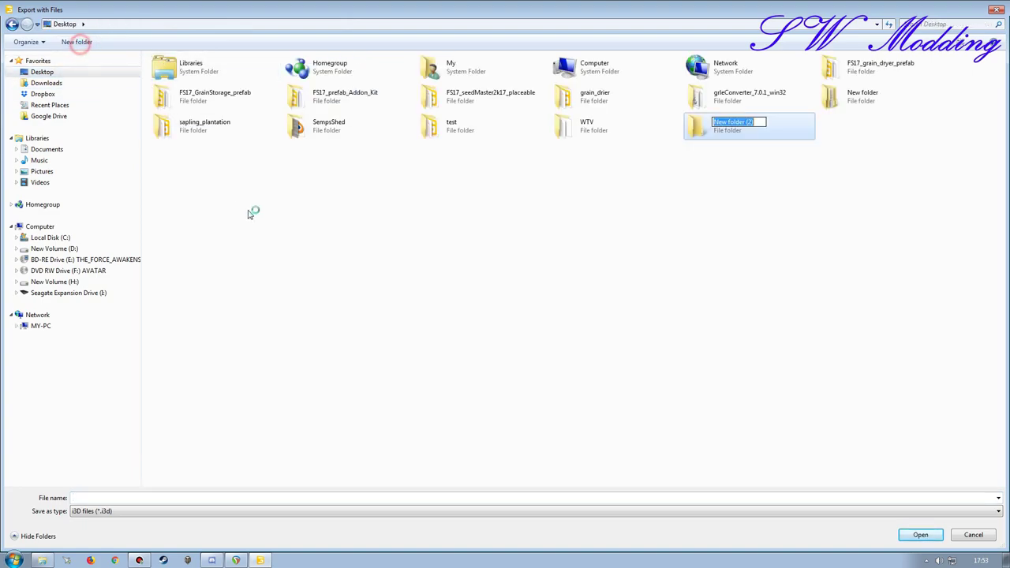
type("fan")
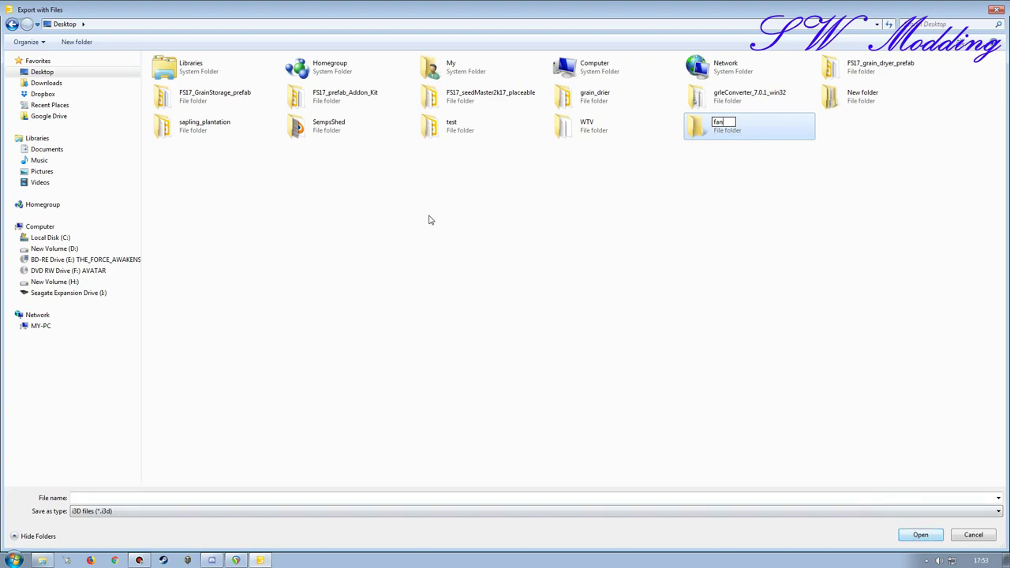
- Save the selected group's export as fan inside the new fan folder, keeping the parent directory structure
left_click(920, 536)
left_click(791, 498)
type("fan")
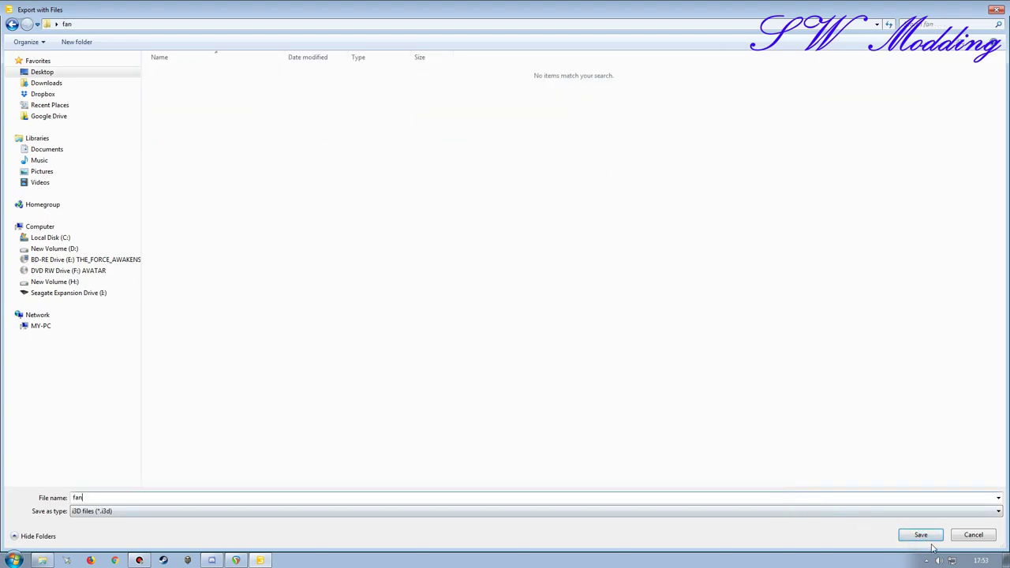
left_click(921, 536)
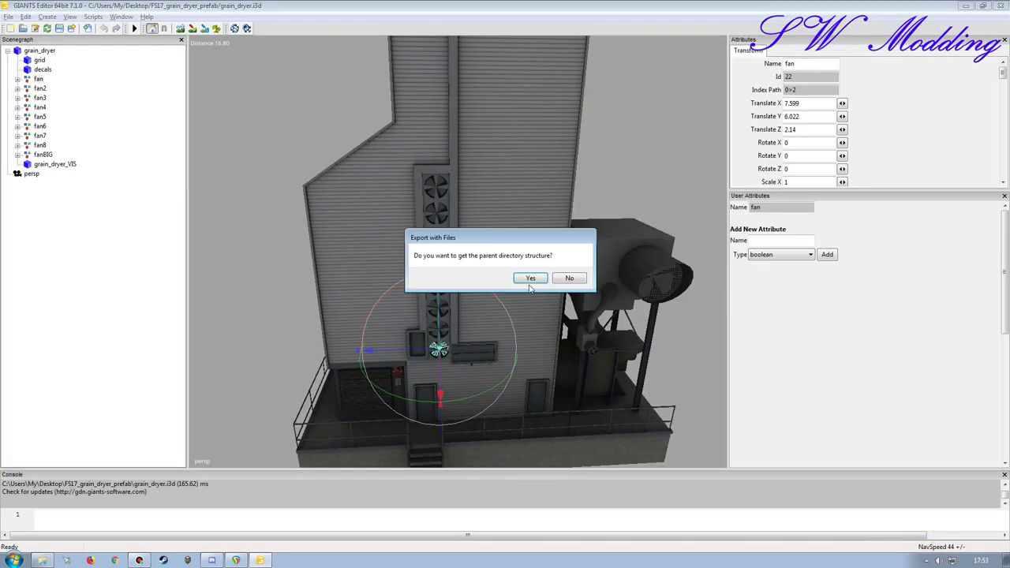
left_click(530, 279)
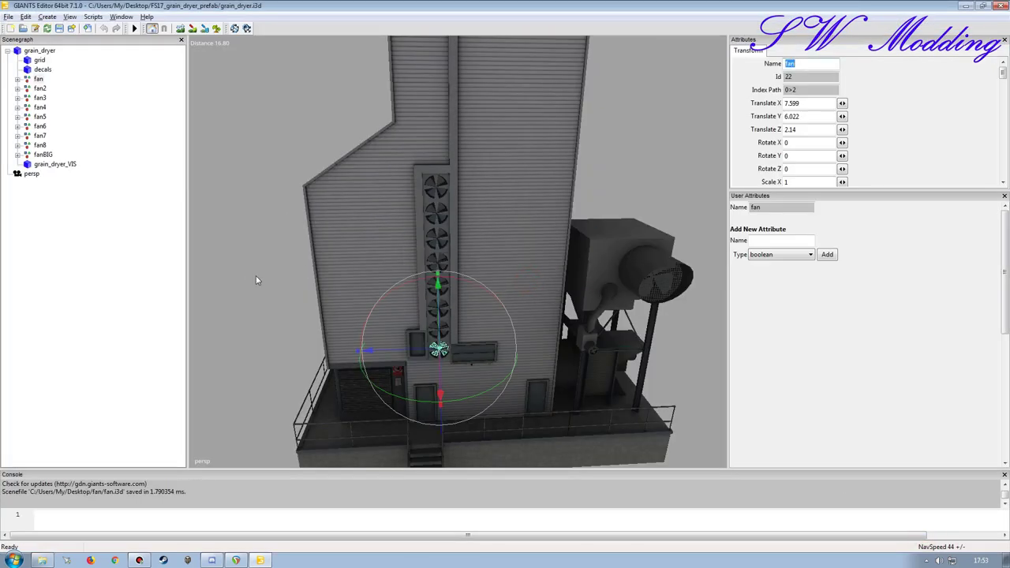
- Export the fanBIG group with its files as fanBIG into the desktop's fan folder, keeping the parent directory structure
left_click(17, 155)
left_click(37, 155)
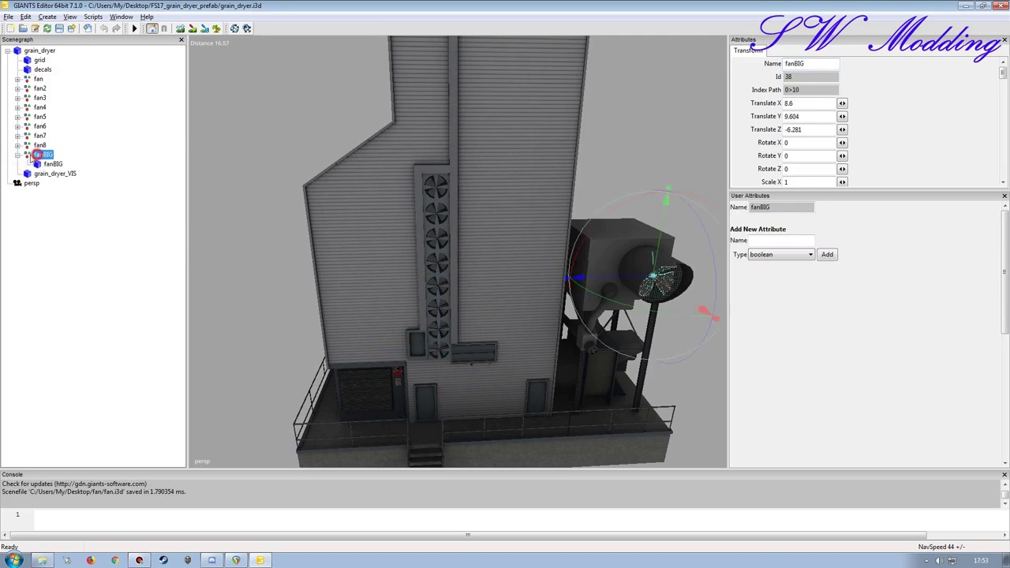
left_click(18, 155)
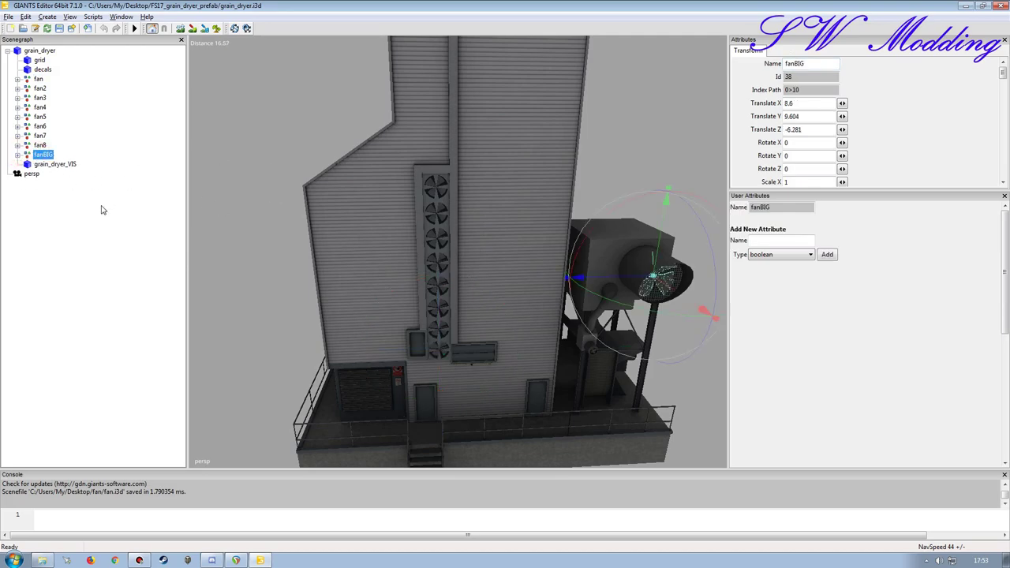
double_click(805, 64)
left_click(8, 16)
left_click(63, 165)
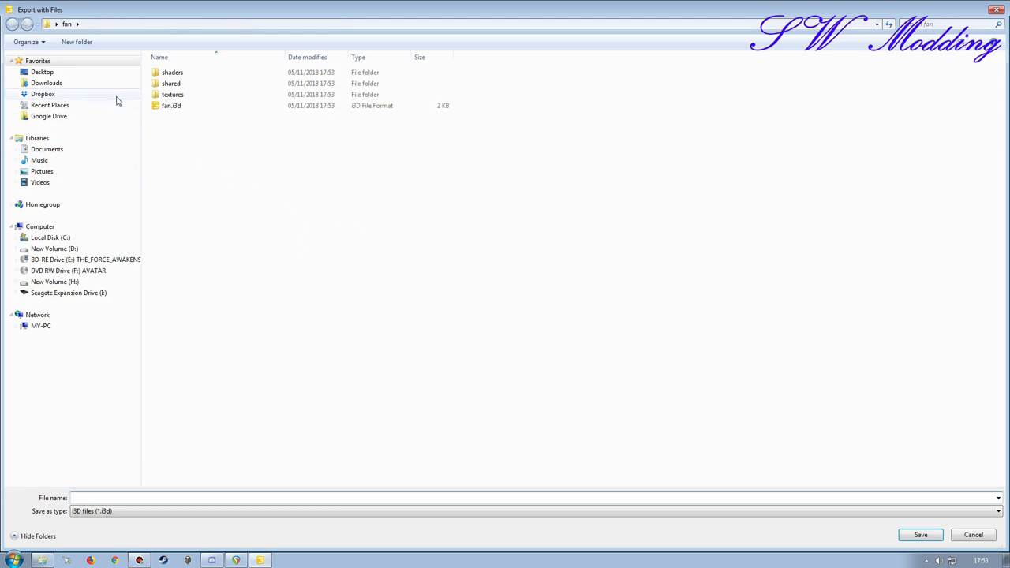
left_click(42, 72)
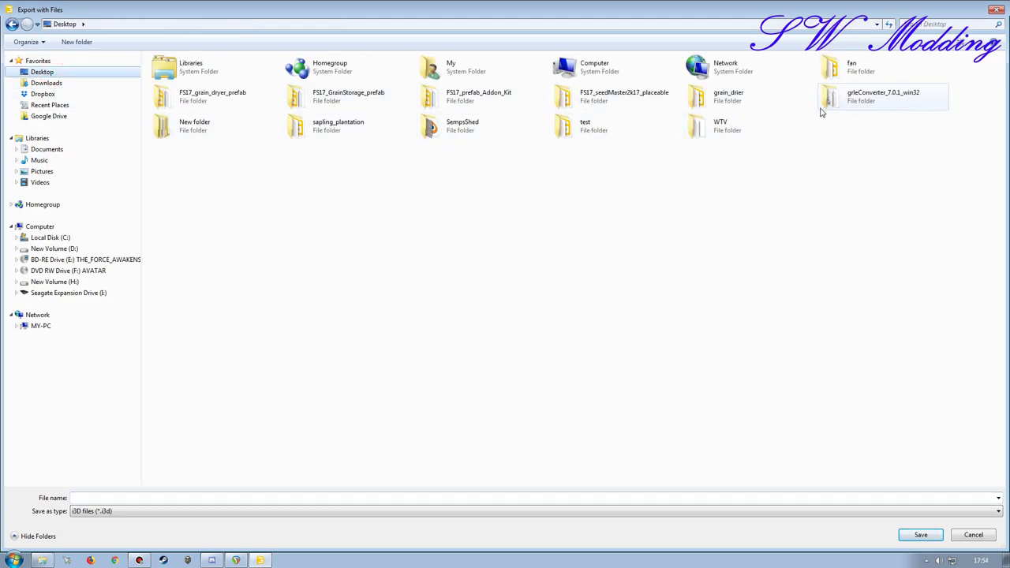
double_click(843, 65)
left_click(317, 497)
type("fanBIG")
left_click(922, 535)
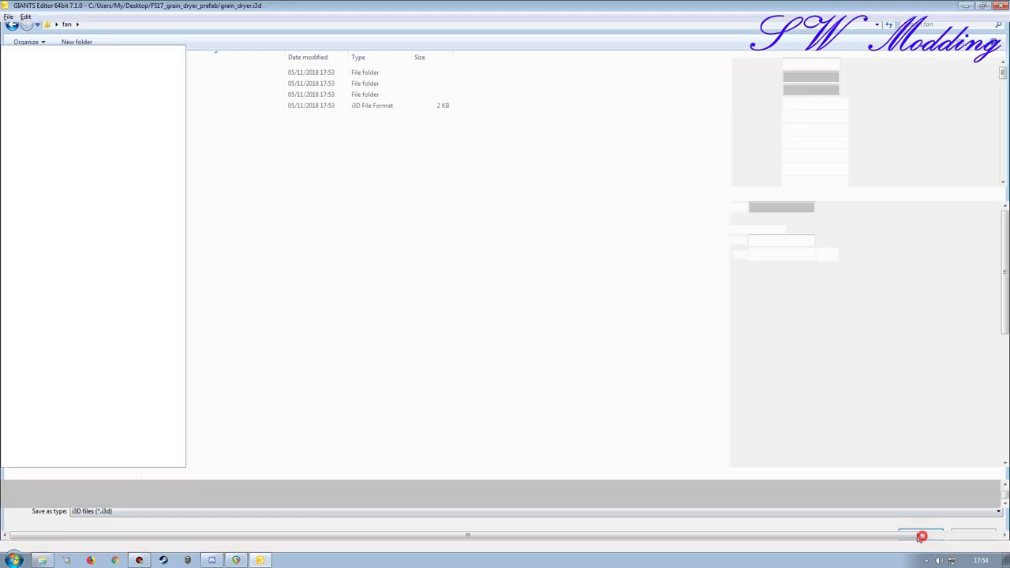
left_click(530, 283)
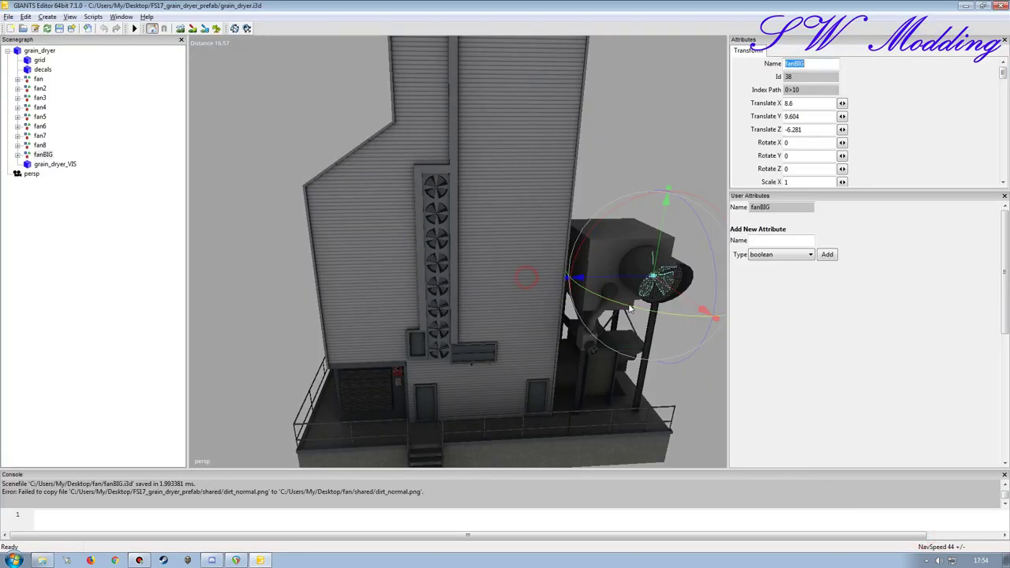
- Close the grain dryer scene and its prefab folder, and open the fan folder from the desktop in a smaller window
left_click(1000, 6)
left_click(559, 285)
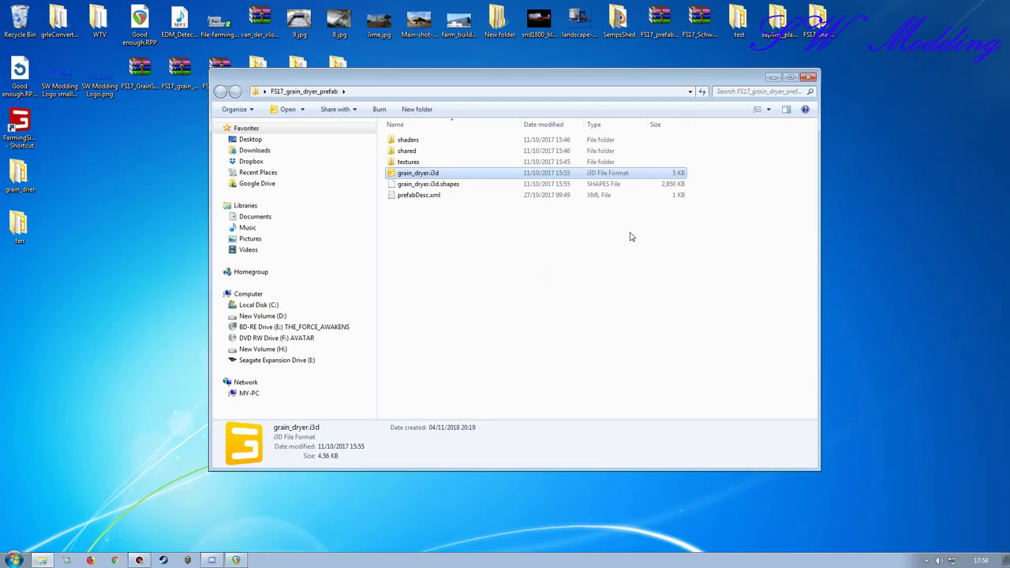
left_click(792, 77)
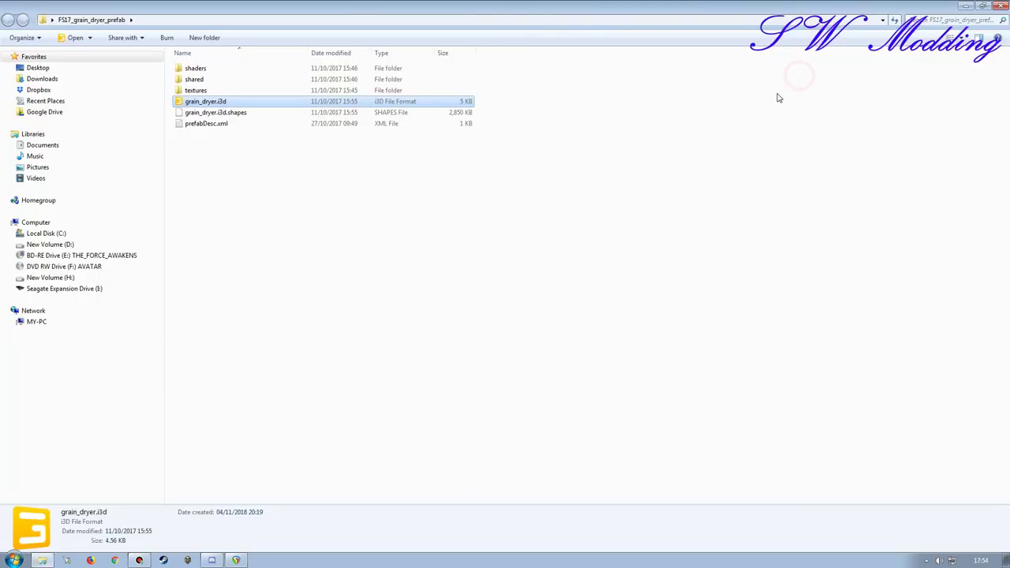
left_click(1000, 6)
double_click(23, 227)
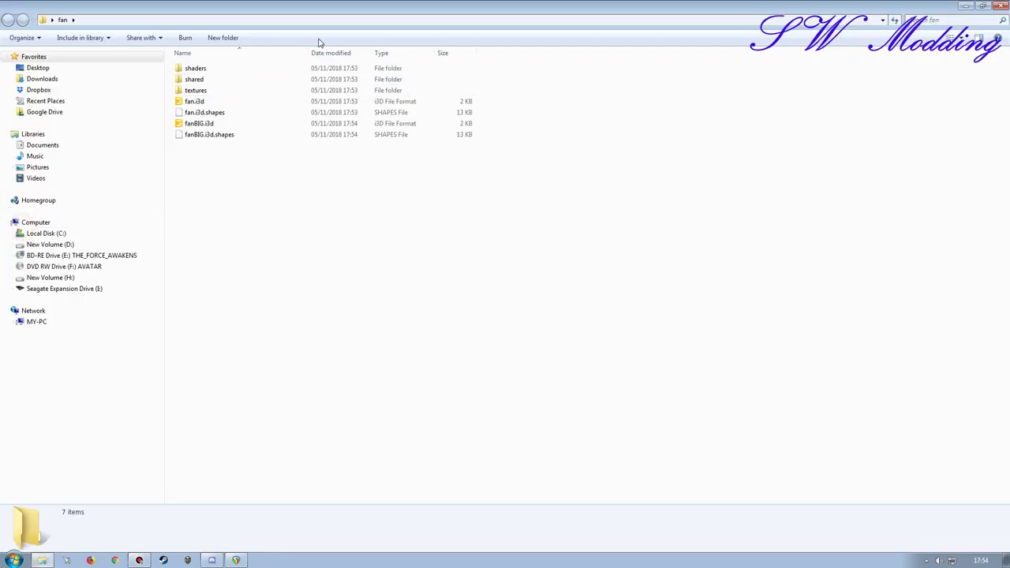
left_click_drag(299, 11, 521, 123)
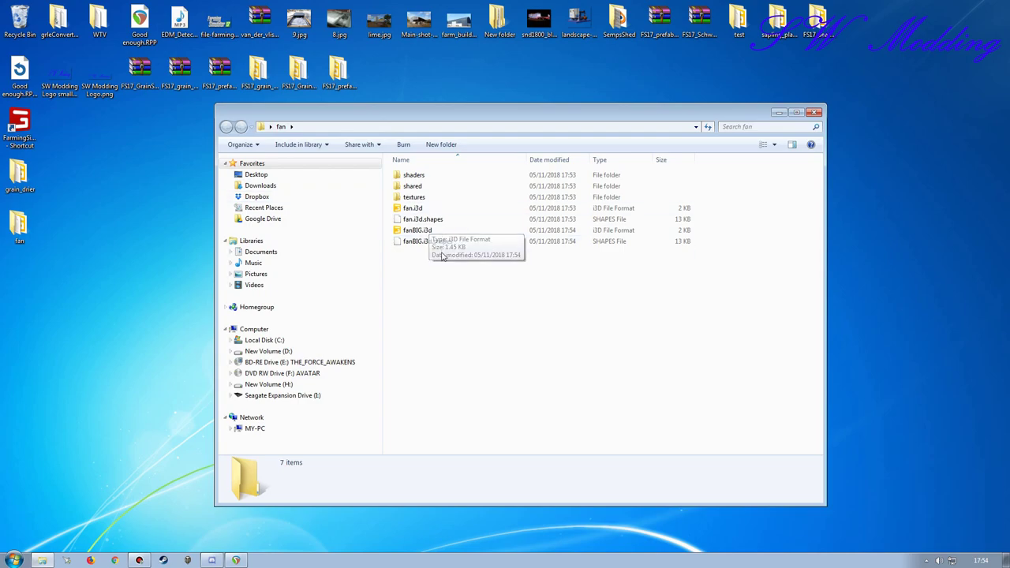
- Check the contents of the exported textures, shared and shaders subfolders in the fan folder
double_click(415, 198)
key("BackSpace")
double_click(430, 185)
key("BackSpace")
double_click(415, 176)
key("BackSpace")
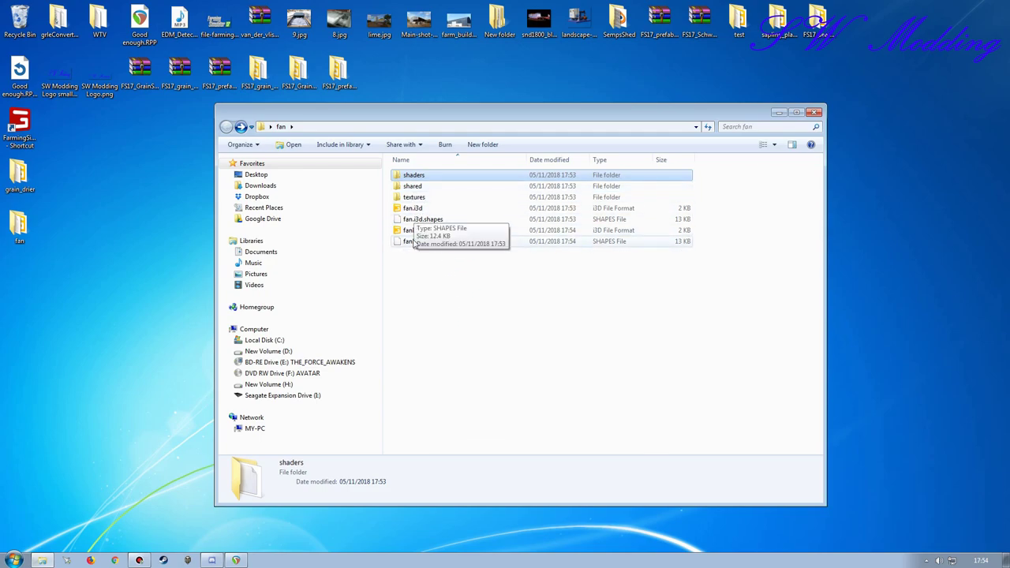
double_click(408, 180)
key("BackSpace")
- Review the FORCE_GLOSS_SECONDUV variation in buildingShaderUS.xml from the shaders folder, then return to the fan folder
double_click(418, 175)
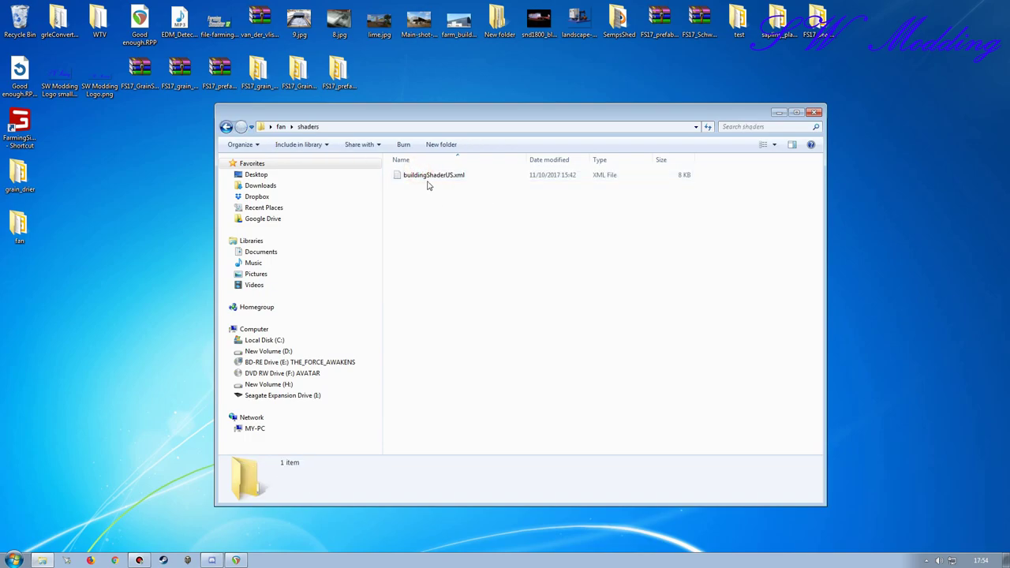
double_click(431, 177)
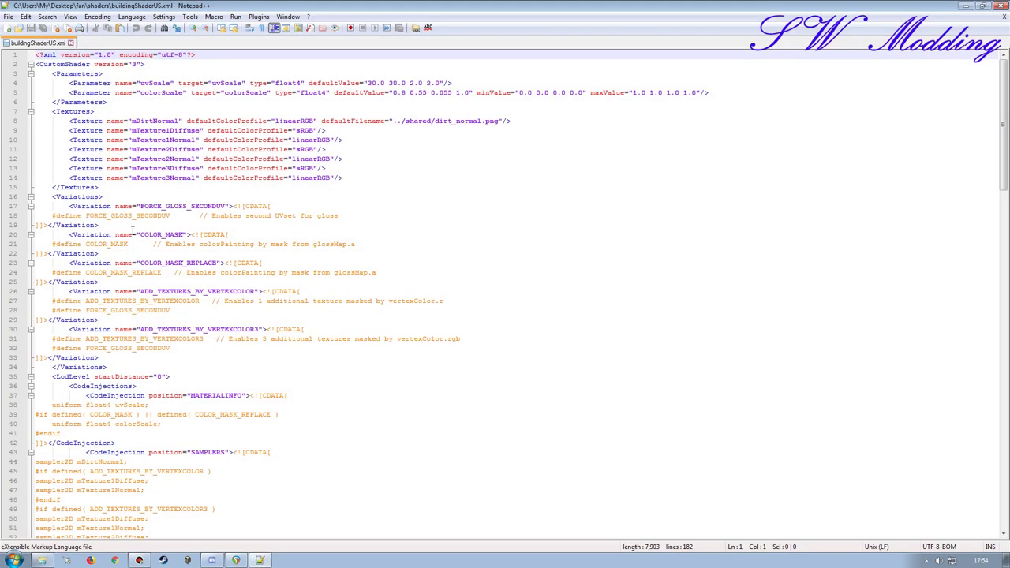
left_click_drag(226, 206, 141, 206)
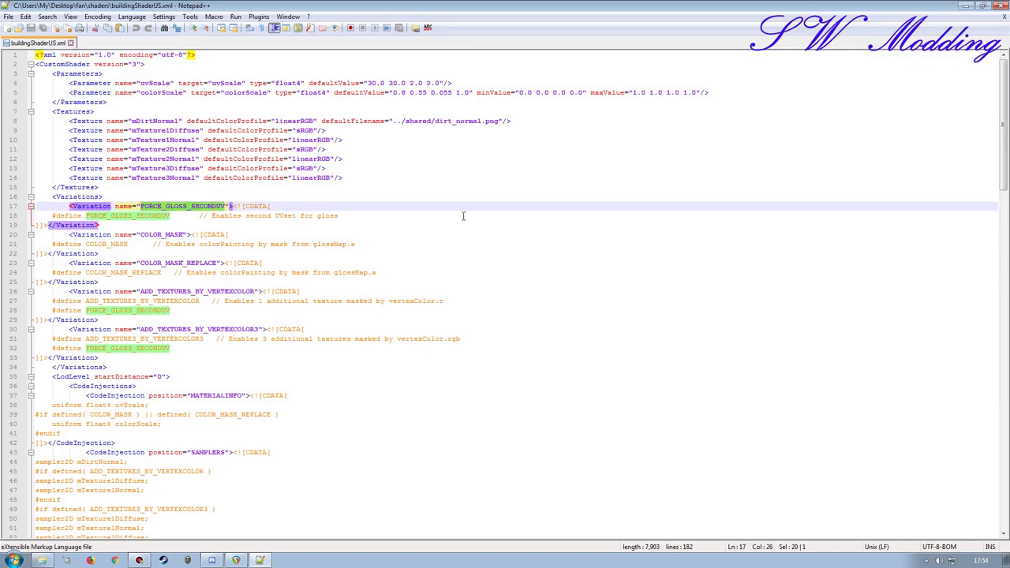
left_click(1002, 6)
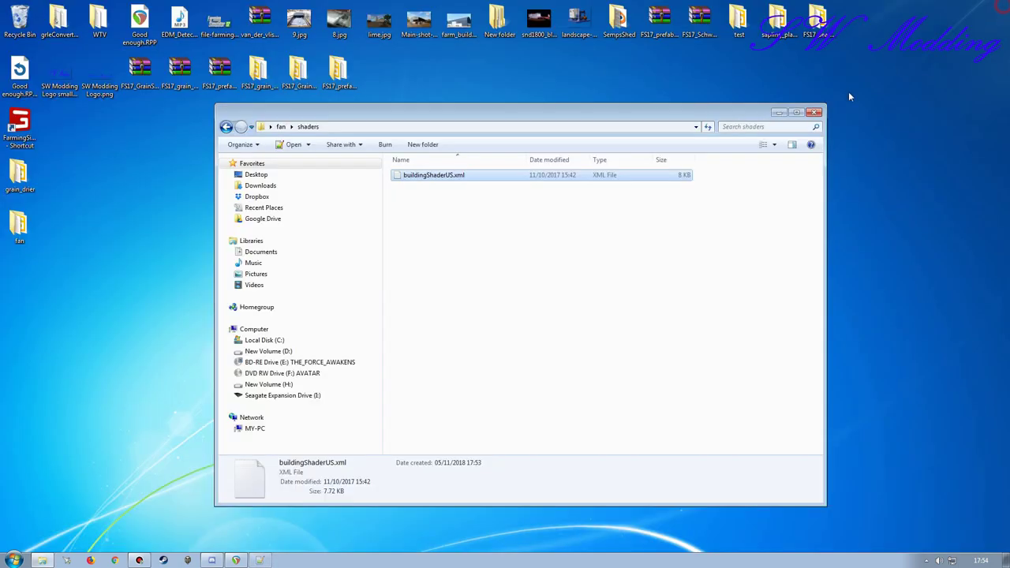
key("BackSpace")
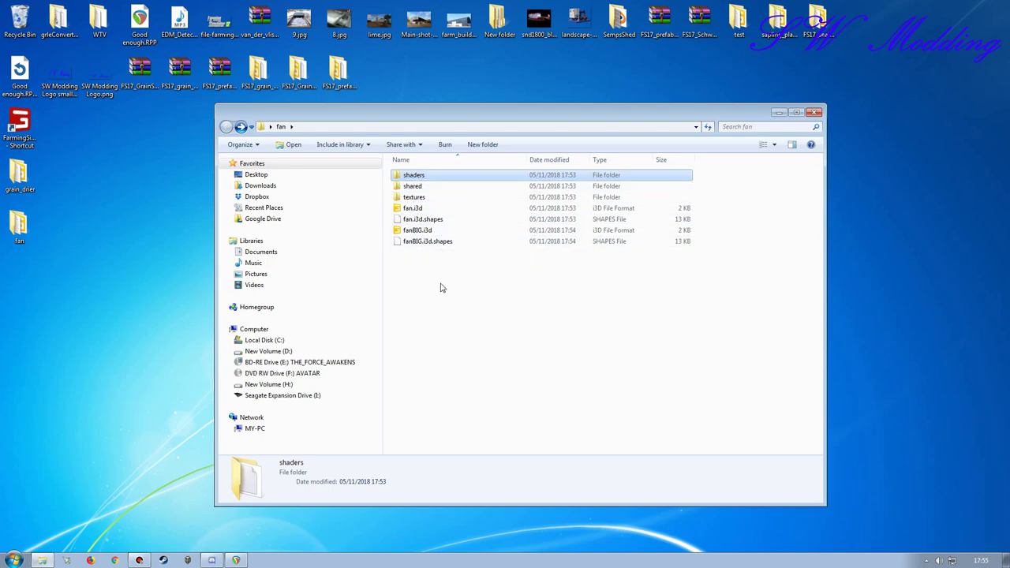
- Open the exported fan.i3d from the fan folder in GIANTS Editor
left_click_drag(437, 113, 455, 131)
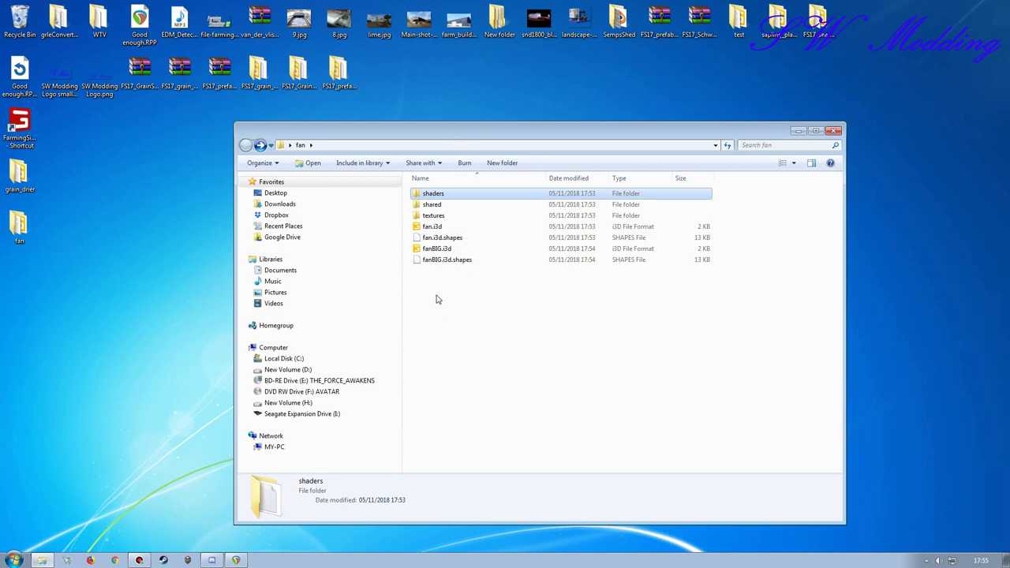
double_click(435, 226)
left_click(483, 347)
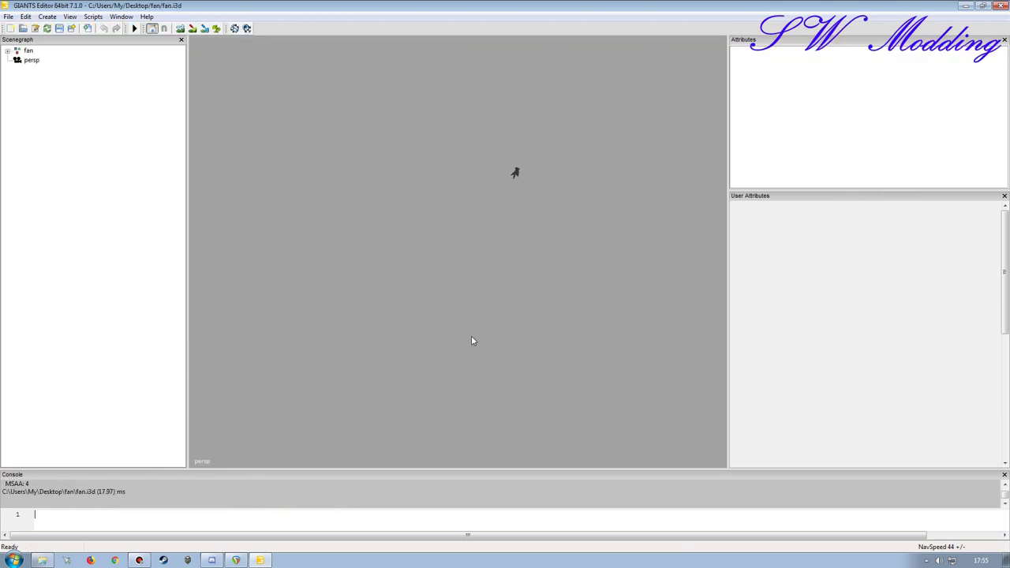
- Examine the exported fan's blades up close from the front in the 3D view
left_click_drag(405, 255, 425, 236, "alt")
right_click_drag(411, 221, 413, 212, "alt")
left_click_drag(412, 213, 452, 199, "alt")
right_click_drag(452, 199, 440, 176, "alt")
left_click_drag(439, 175, 404, 194, "alt")
right_click_drag(405, 194, 382, 210, "alt")
left_click_drag(382, 210, 413, 201, "alt")
right_click_drag(412, 201, 404, 195, "alt")
mouse_move(404, 195)
left_mouse_down("alt")
mouse_move(385, 206)
mouse_move(406, 207)
left_mouse_up("alt")
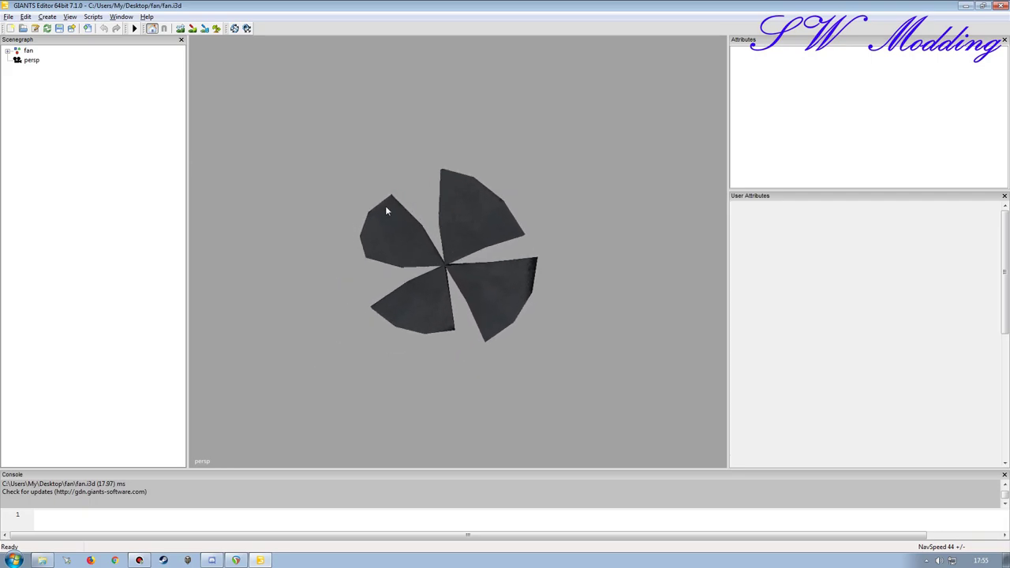
- Expand the fan group in the scenegraph and select the fan shape inside it
right_click_drag(405, 207, 404, 217, "alt")
left_click_drag(399, 217, 384, 219, "alt")
right_click_drag(384, 220, 414, 203, "alt")
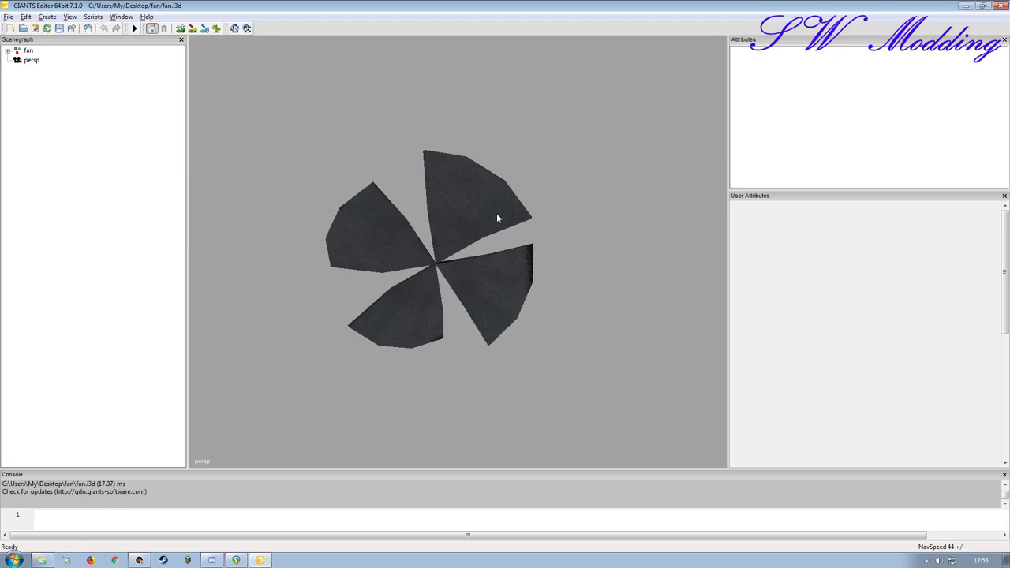
left_click(8, 51)
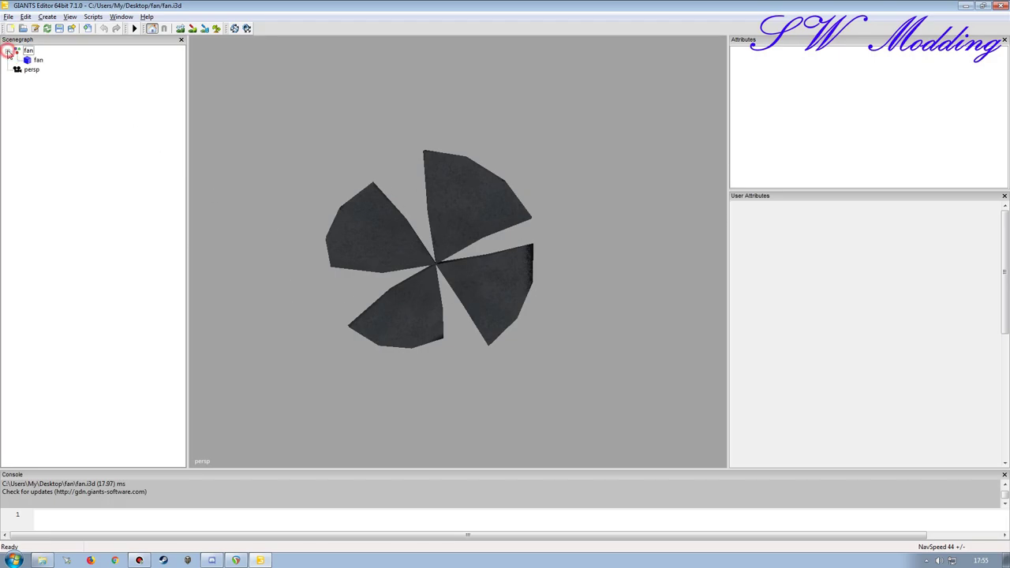
left_click(38, 61)
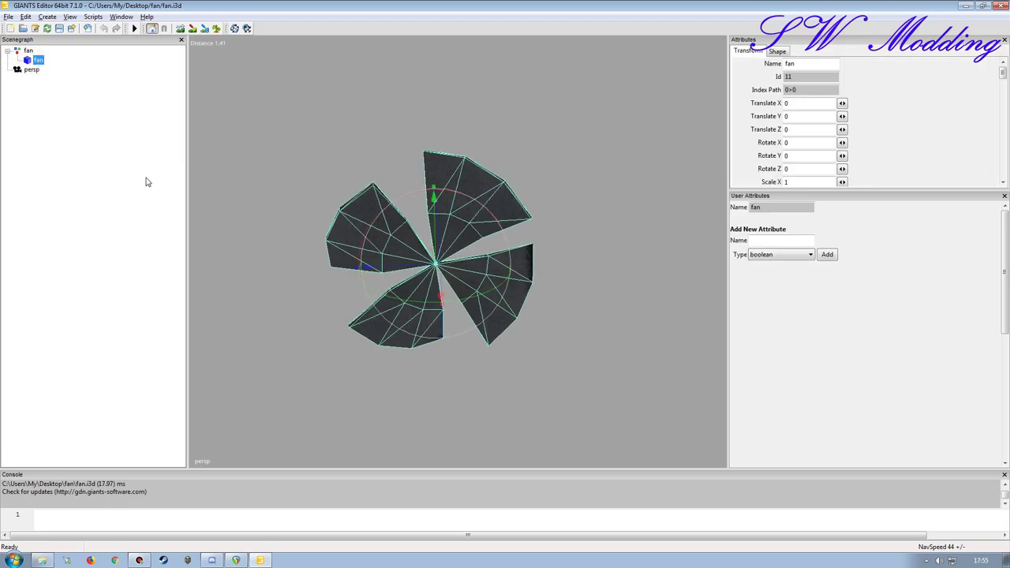
- Close the user attributes, open material editing for the fan shape and expand its custom shader settings
left_click(1004, 197)
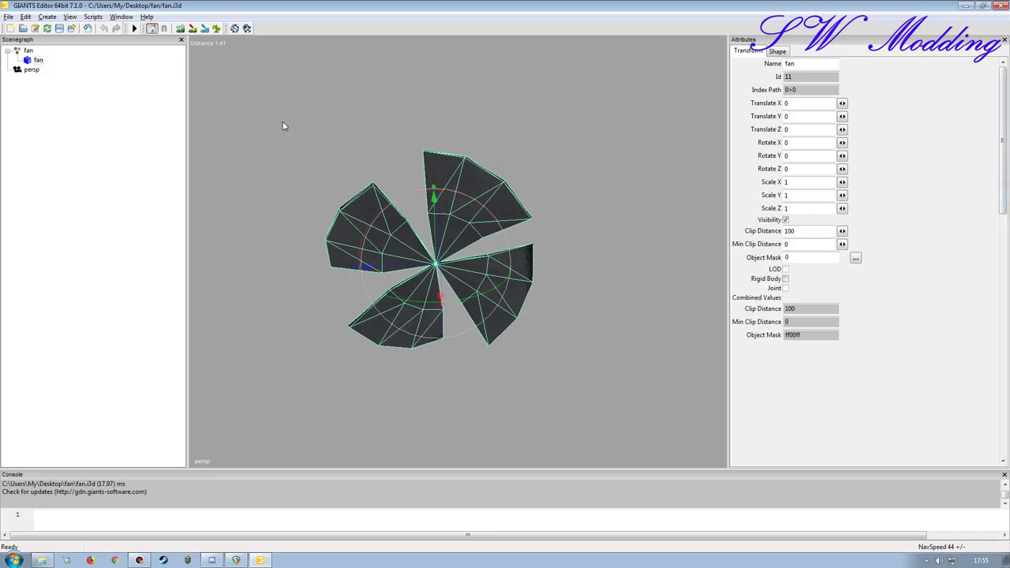
left_click(121, 16)
left_click(150, 119)
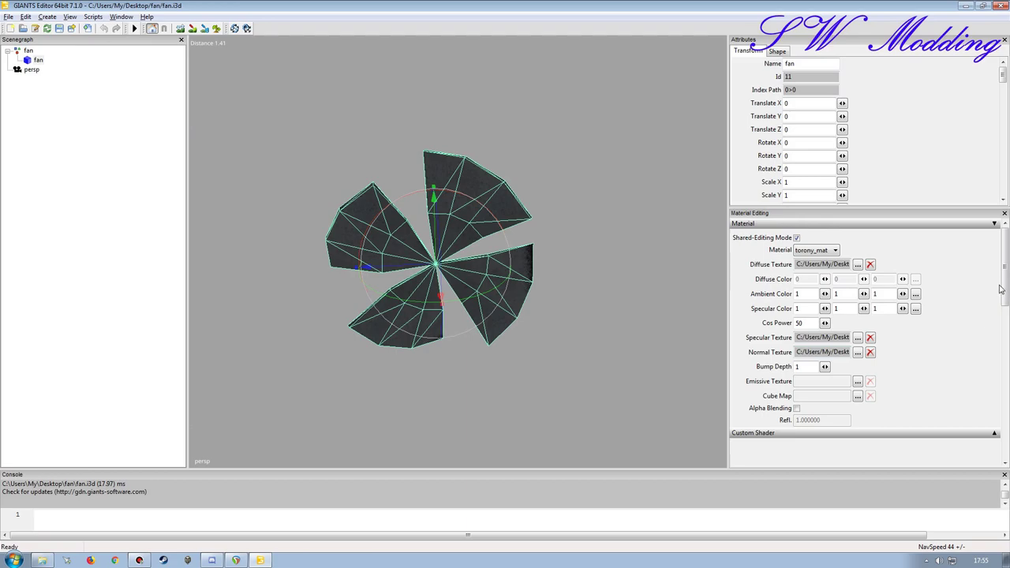
scroll(998, 291, "down", 5)
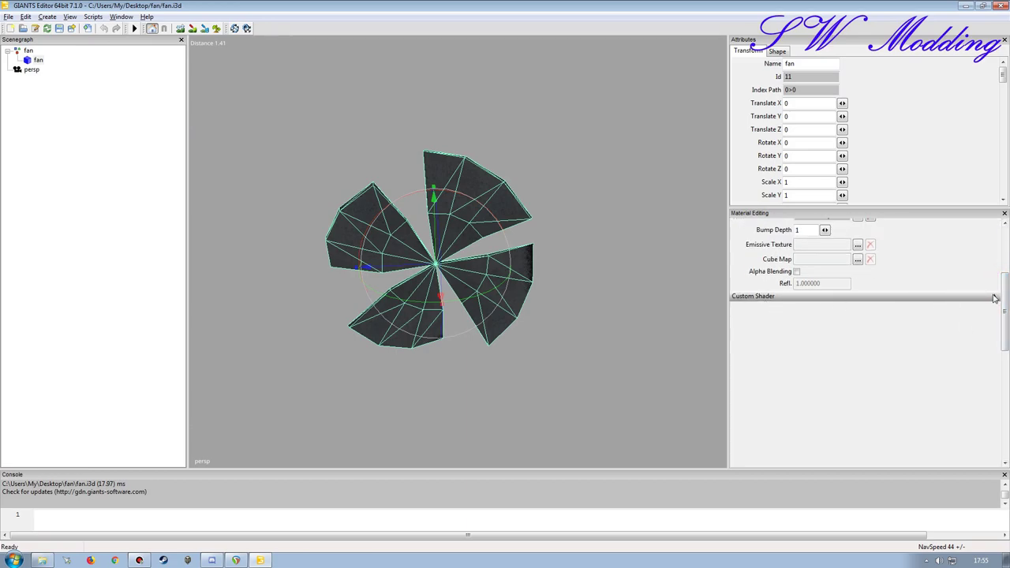
left_click(993, 297)
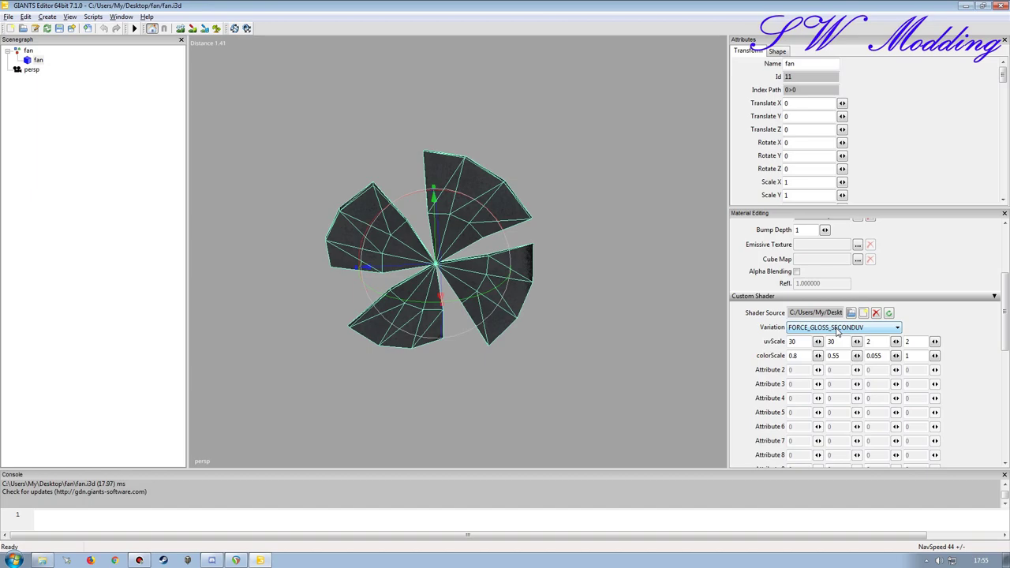
- Set the shader variation of the fan's torony_mat material to None
left_click_drag(523, 327, 534, 325, "alt")
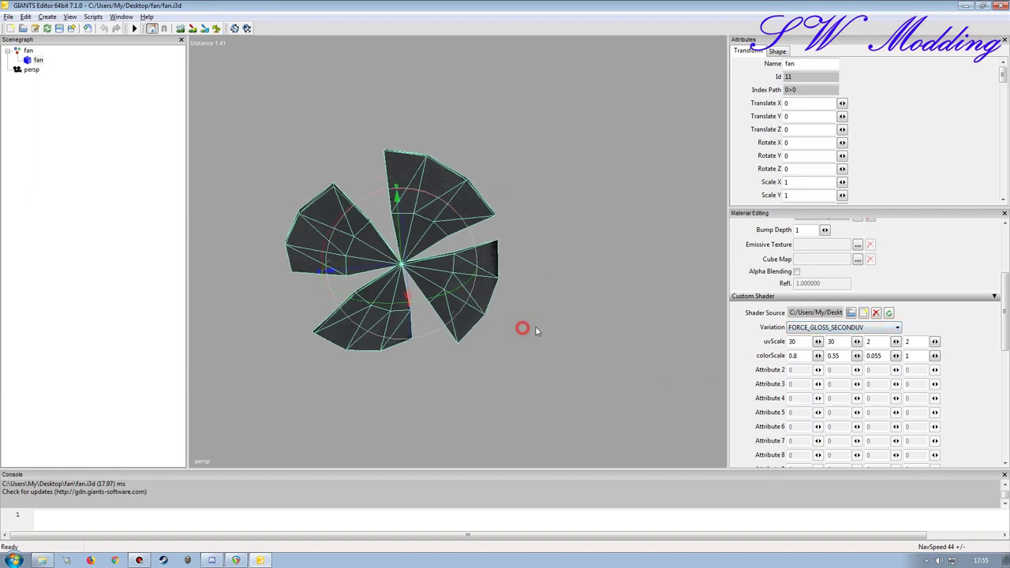
scroll(535, 324, "up", 3)
scroll(536, 325, "down", 2)
right_click_drag(534, 327, 541, 338, "alt")
scroll(540, 339, "up", 2)
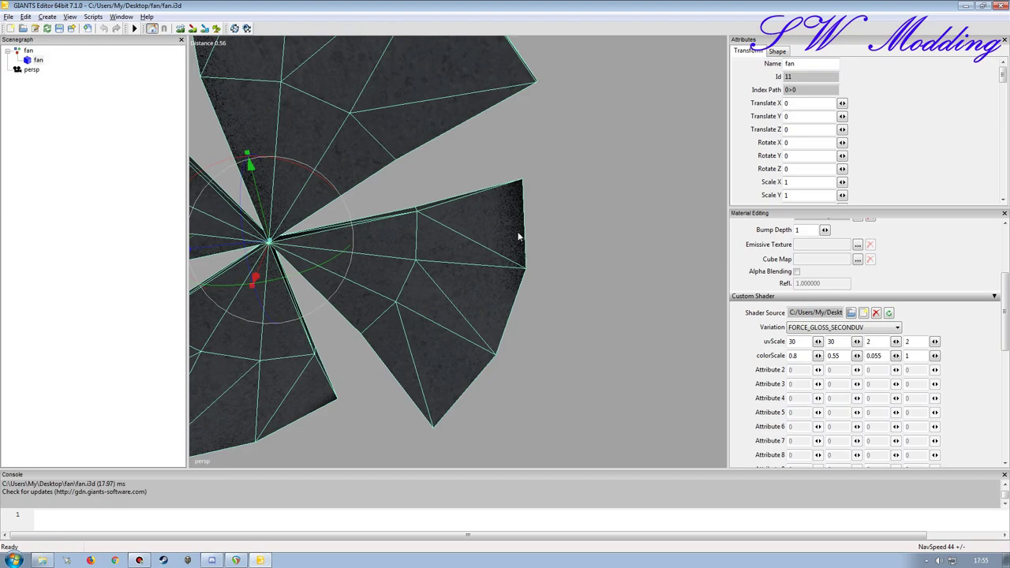
left_click_drag(518, 278, 492, 280, "alt")
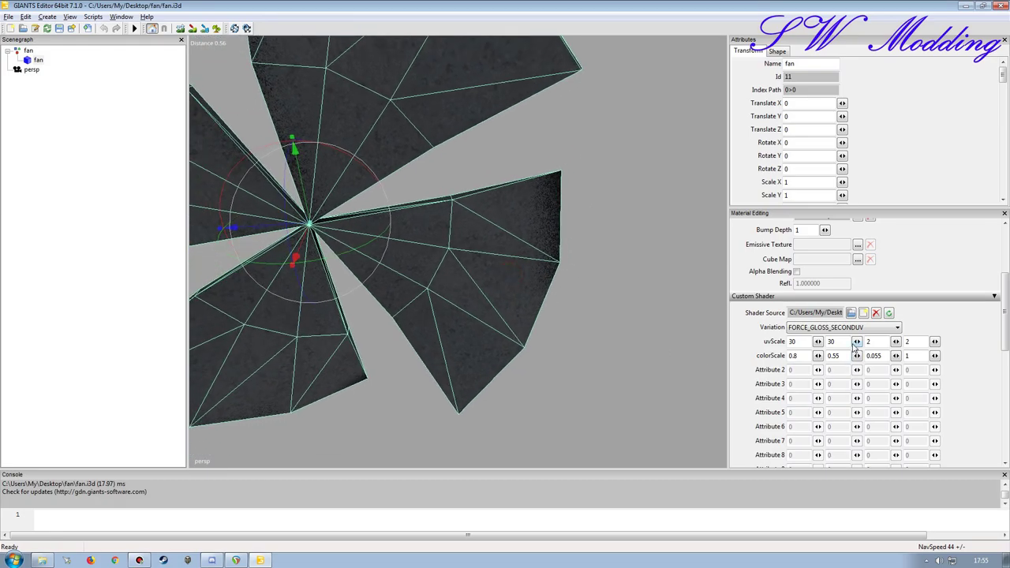
left_click(843, 326)
left_click(837, 337)
- Examine the fan blades from several angles and distances to judge their texture without a shader variation
middle_click_drag(518, 302, 550, 262)
left_click_drag(526, 248, 531, 274, "alt")
scroll(574, 259, "down", 3)
right_click_drag(530, 273, 550, 259, "alt")
left_click_drag(549, 259, 564, 255, "alt")
scroll(572, 253, "up", 4)
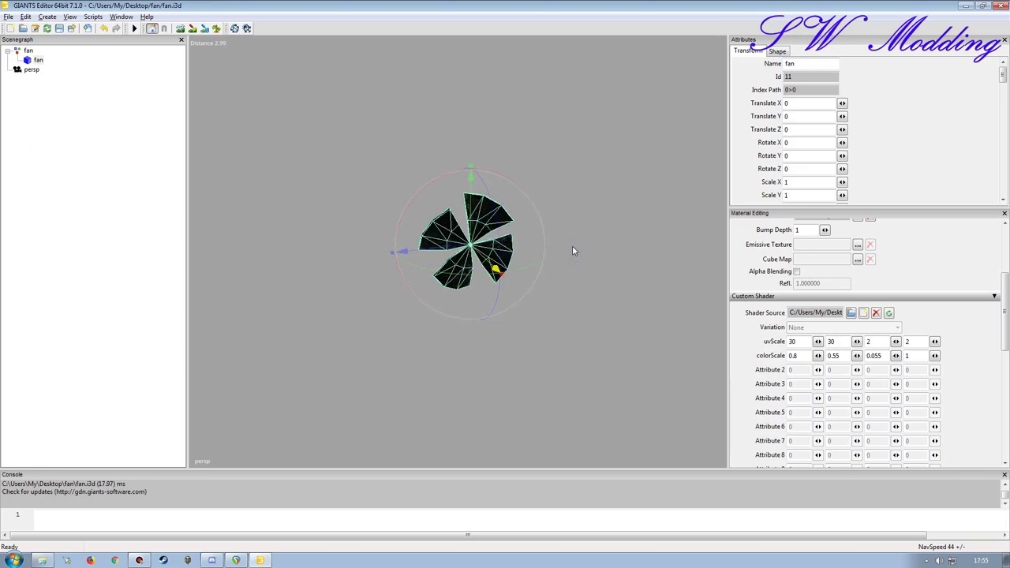
right_click_drag(588, 245, 588, 243, "alt")
left_click_drag(588, 243, 587, 242, "alt")
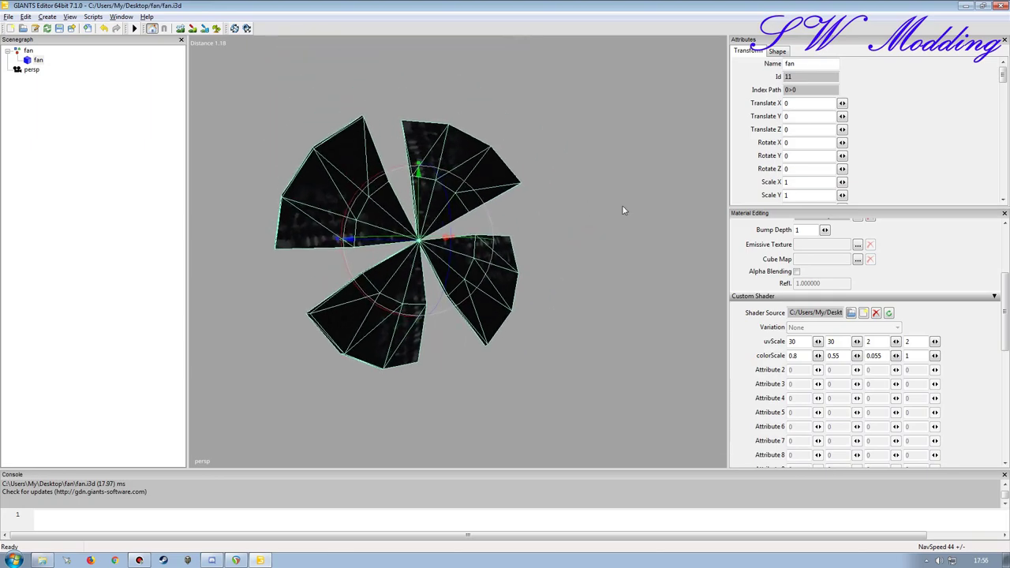
left_click_drag(428, 248, 372, 239, "alt")
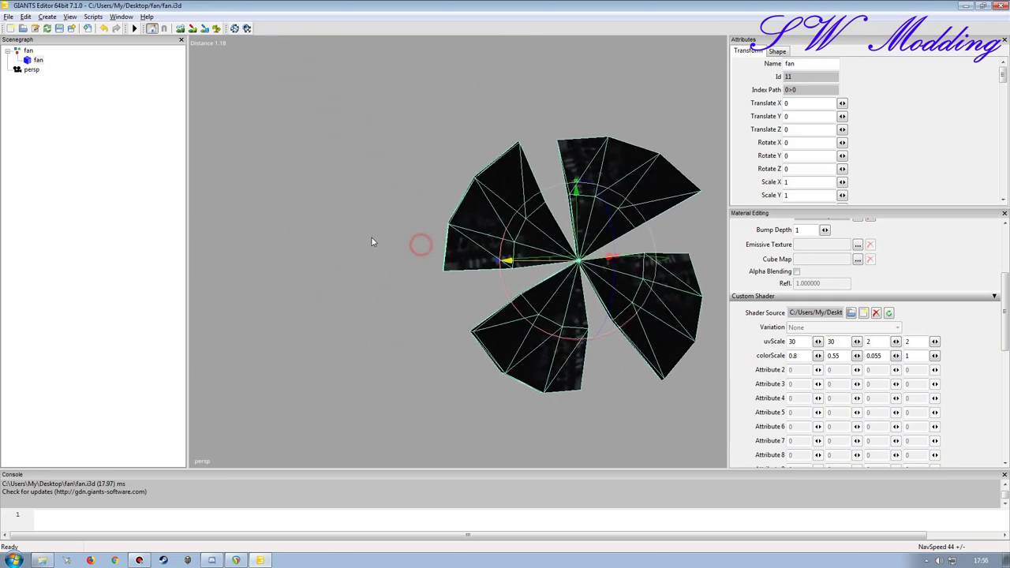
right_click_drag(372, 239, 373, 232, "alt")
left_click_drag(373, 232, 399, 234, "alt")
right_click_drag(399, 234, 401, 229, "alt")
scroll(400, 227, "up", 5)
left_click(411, 227)
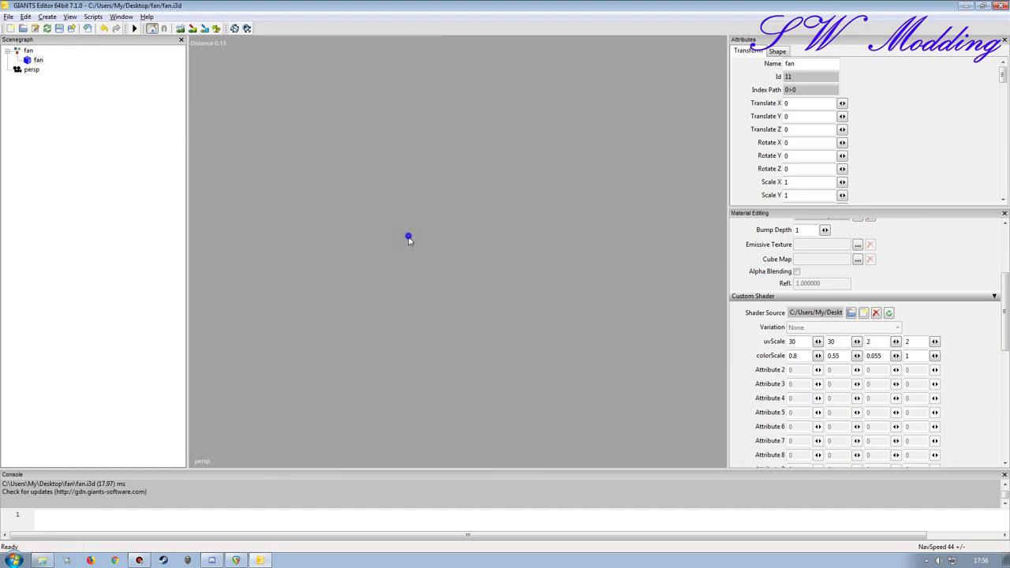
scroll(407, 239, "down", 6)
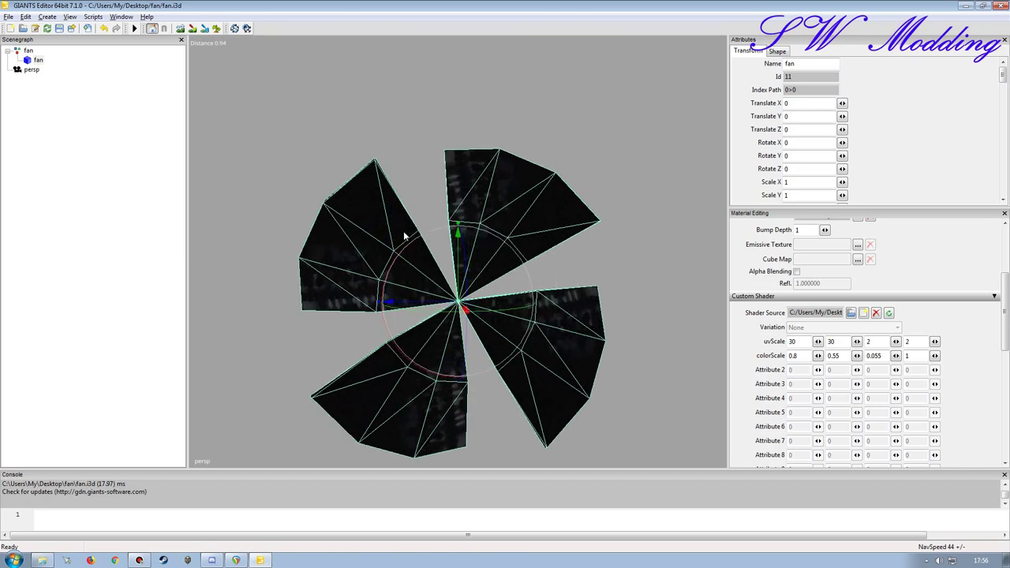
- Reselect the fan shape and remove the custom shader from its torony_mat material
left_click(85, 233)
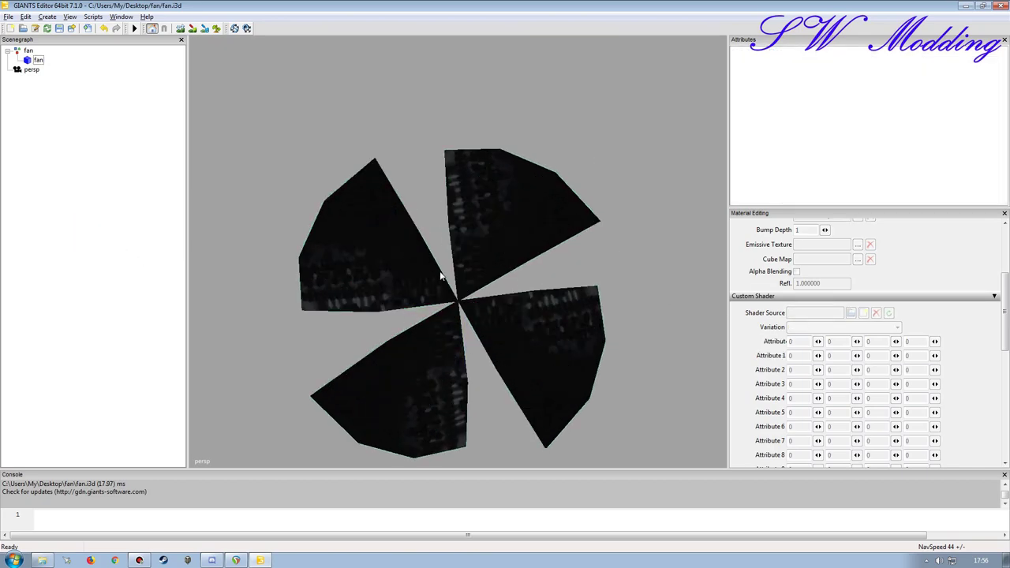
left_click(33, 61)
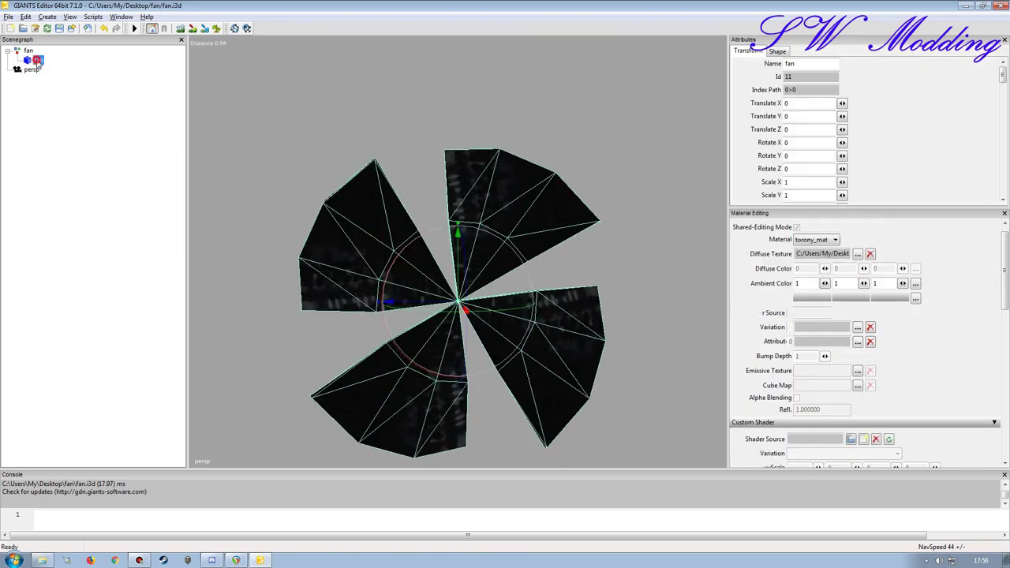
left_click_drag(1004, 307, 1004, 345)
left_click(877, 323)
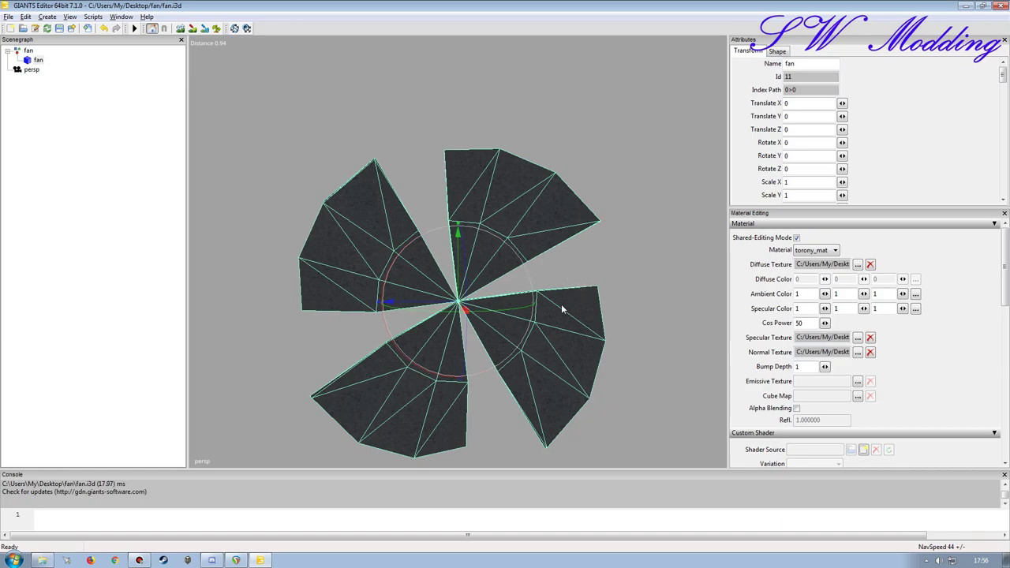
- Examine the fan blades near and far in the 3D view with the custom shader removed
left_click_drag(371, 340, 384, 328, "alt")
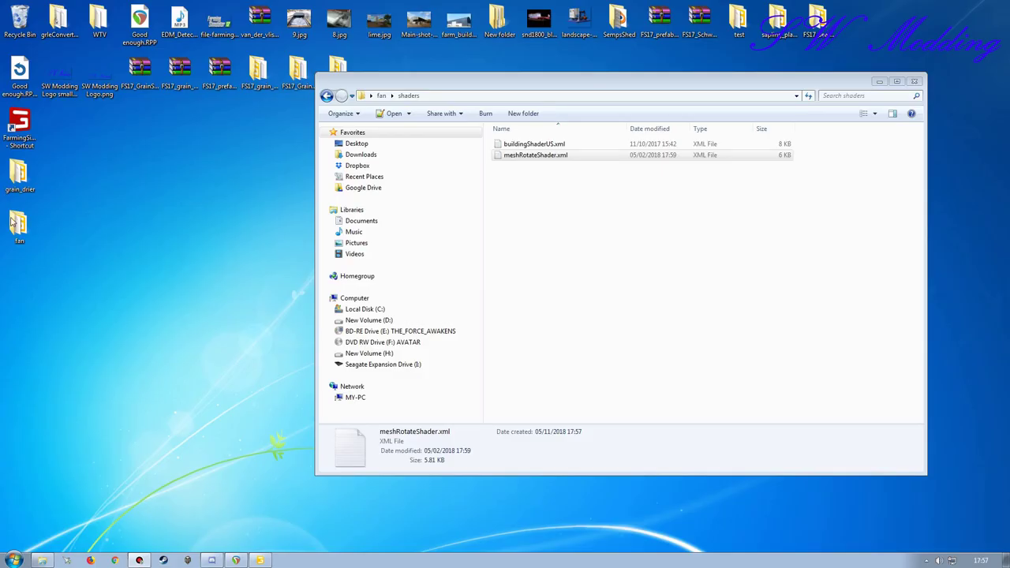
left_click_drag(571, 84, 425, 119)
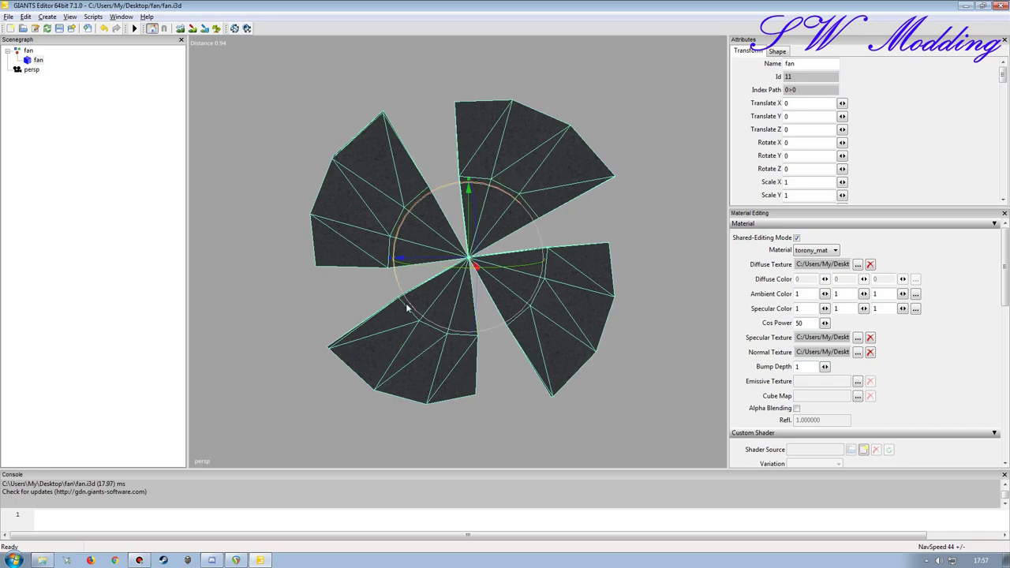
left_click_drag(431, 300, 491, 315, "alt")
scroll(481, 328, "down", 3)
scroll(479, 324, "up", 8)
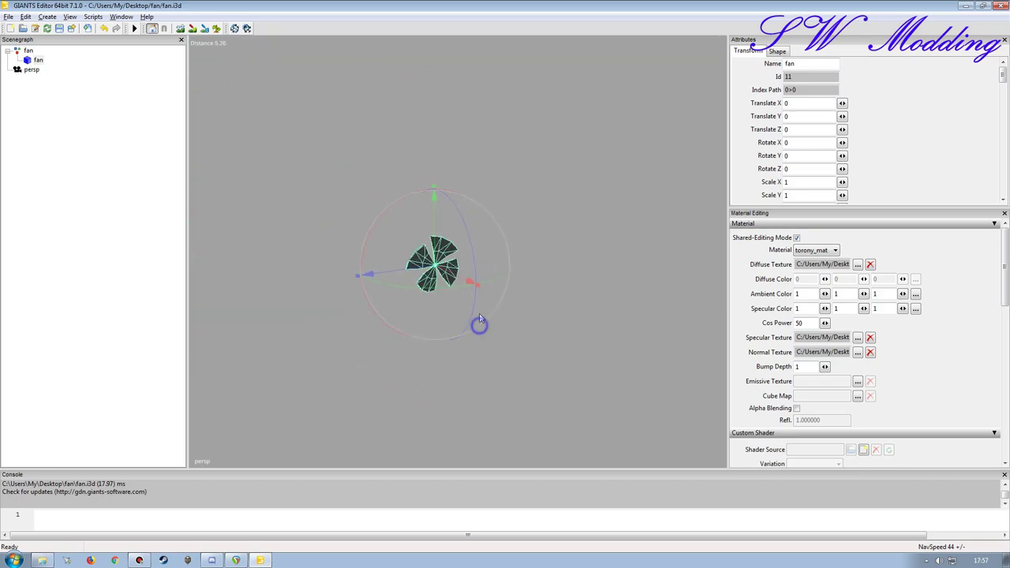
mouse_move(481, 308)
left_mouse_down("alt")
mouse_move(453, 305)
mouse_move(468, 308)
left_mouse_up("alt")
scroll(434, 309, "down", 5)
scroll(440, 307, "up", 3)
scroll(439, 307, "up", 1)
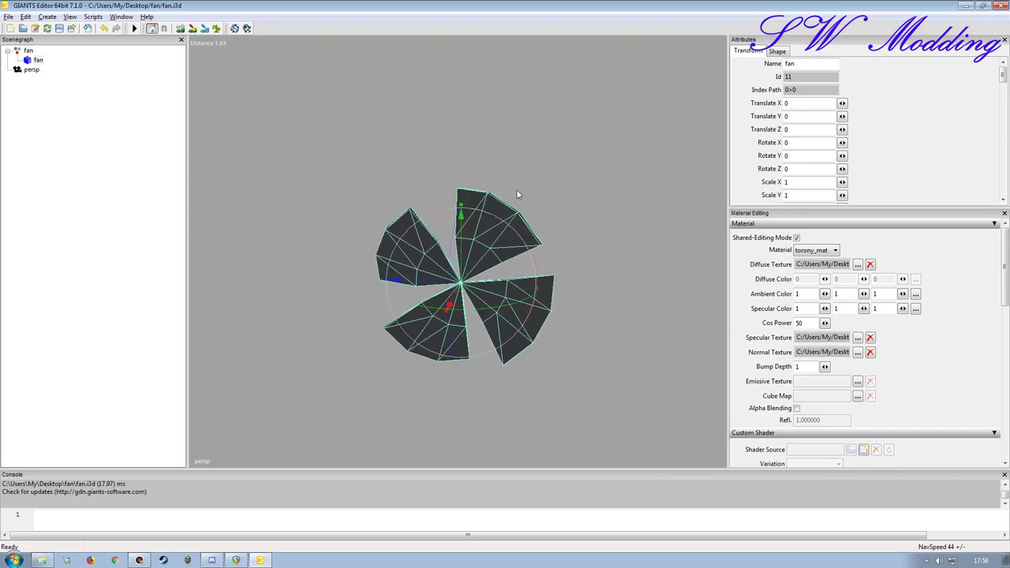
- Review the rotation settings in meshRotateShader.xml from the fan's shaders folder, close it and return to the fan scene
left_click(42, 560)
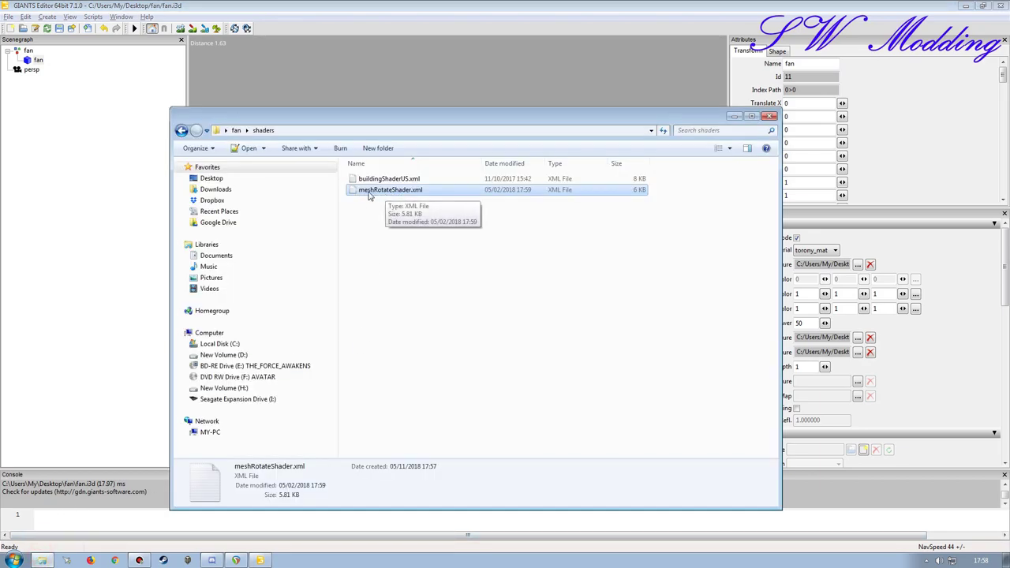
mouse_move(419, 117)
left_mouse_down()
mouse_move(411, 256)
mouse_move(431, 188)
mouse_move(415, 101)
left_mouse_up()
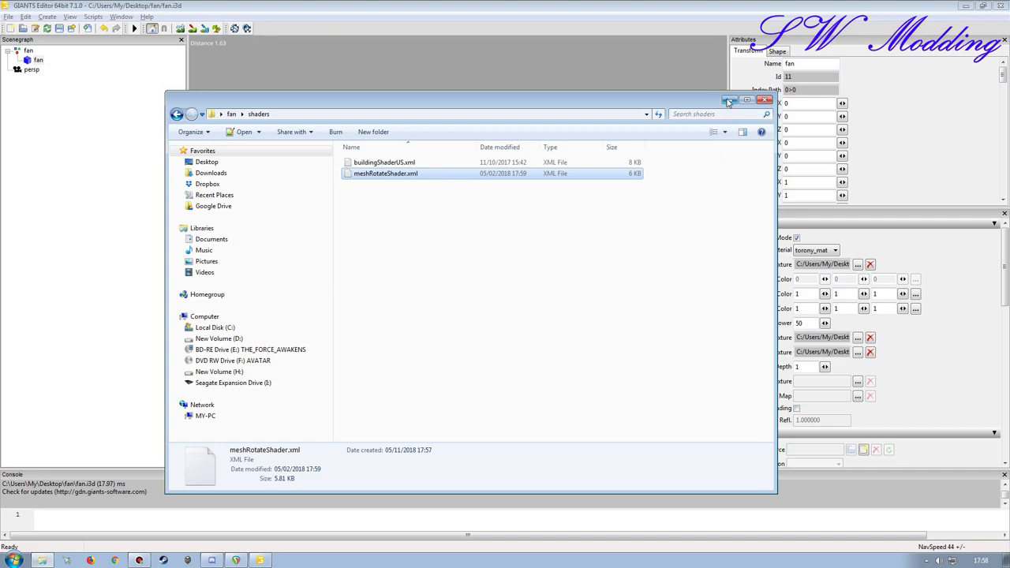
double_click(373, 174)
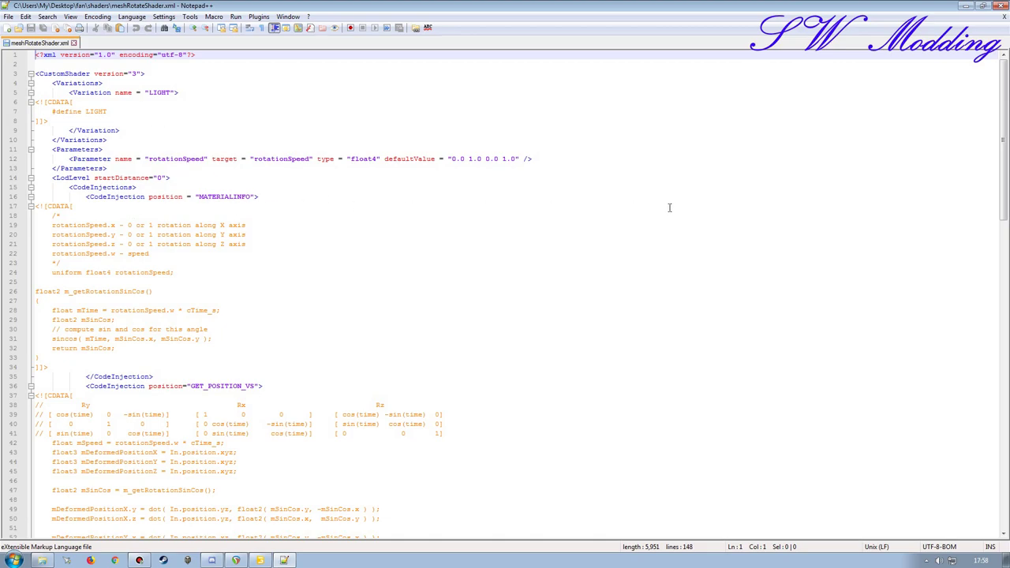
left_click(1000, 5)
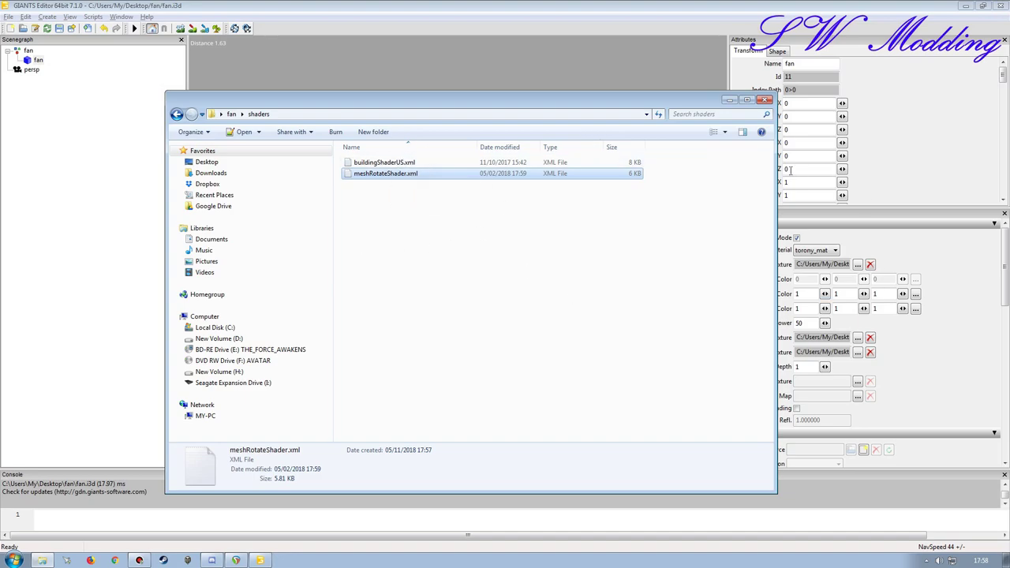
left_click(727, 99)
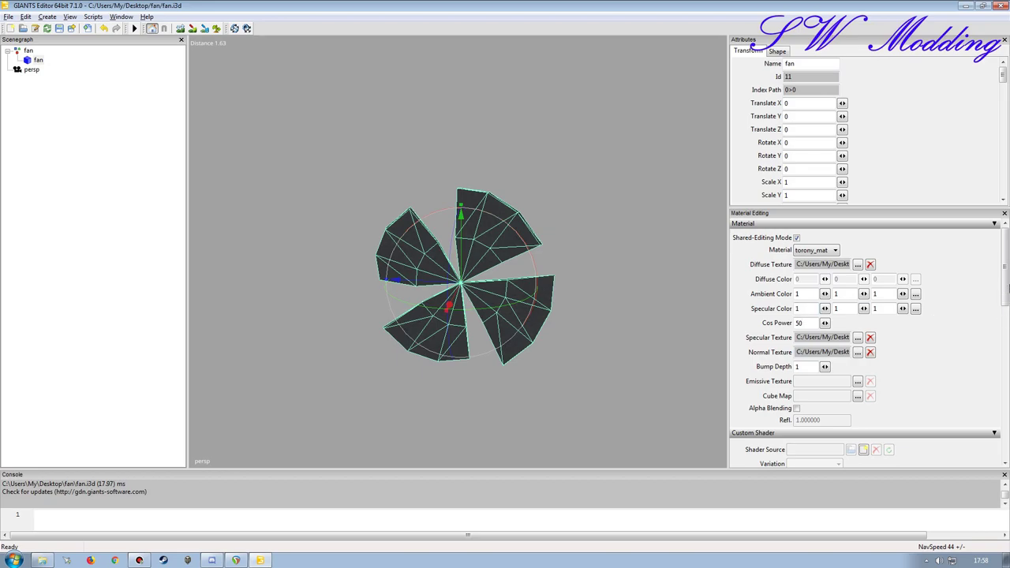
- Assign meshRotateShader.xml from the shaders folder as the custom shader of the fan's material
left_click_drag(1004, 271, 1004, 298)
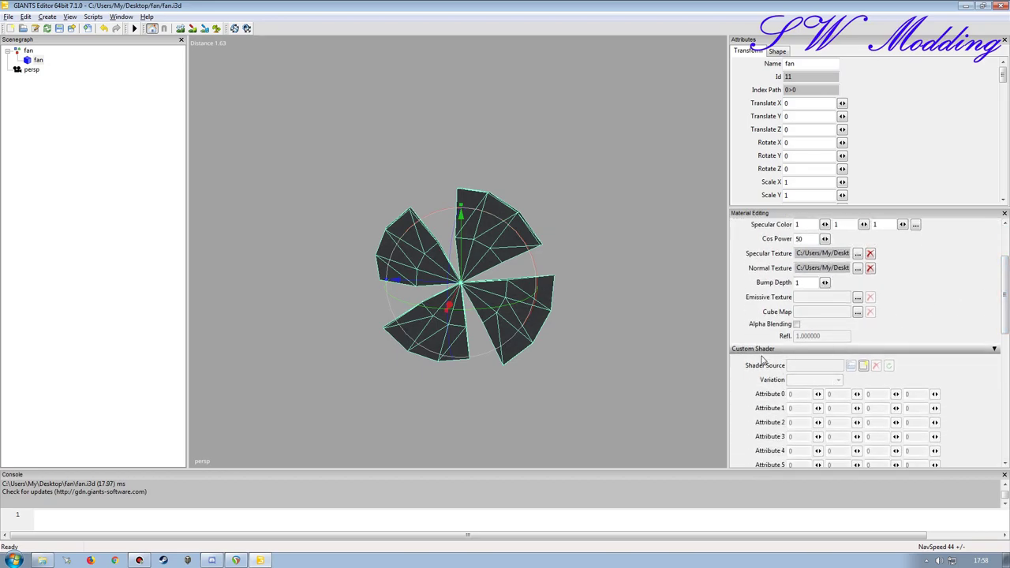
left_click(863, 366)
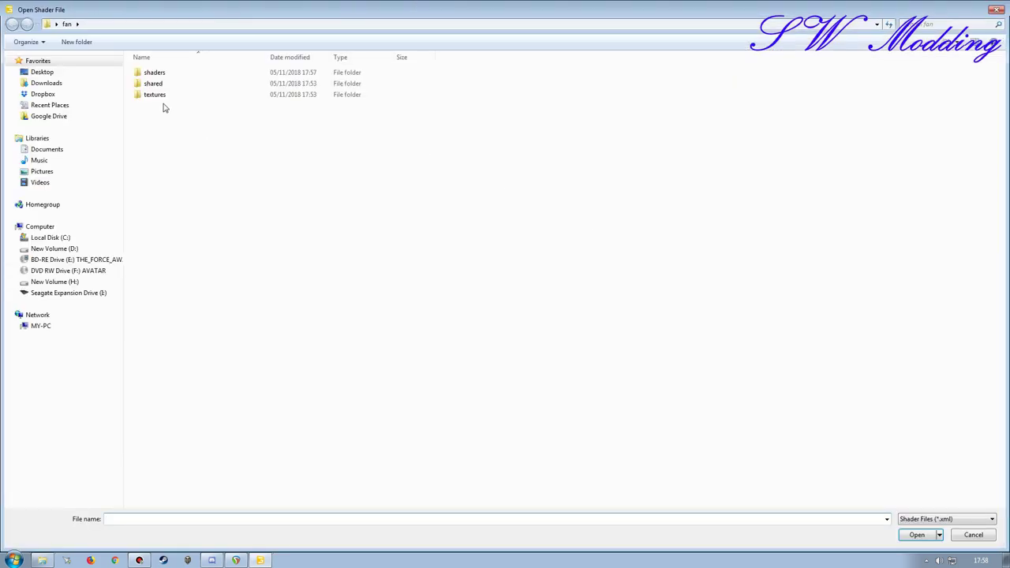
double_click(156, 73)
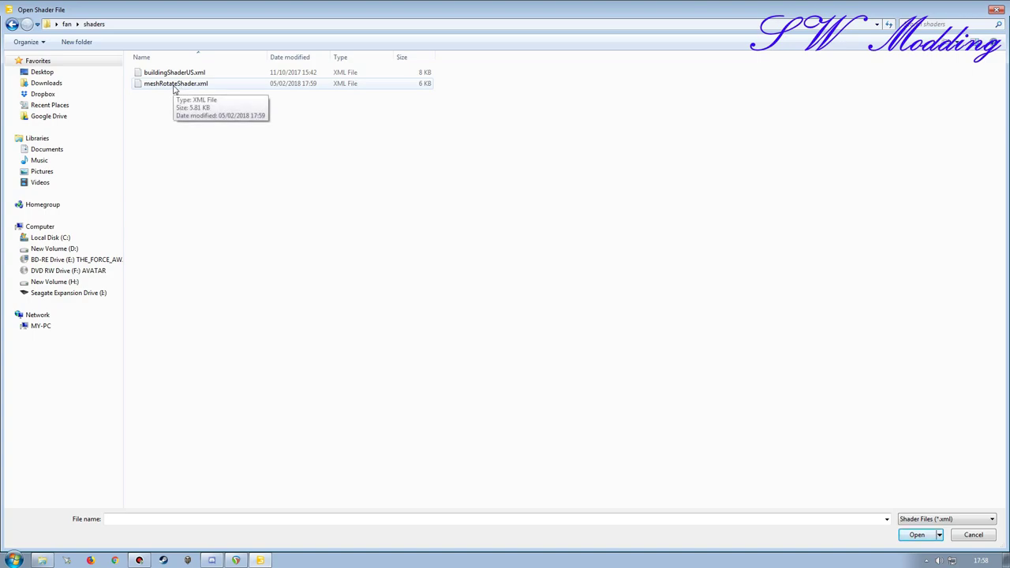
double_click(174, 84)
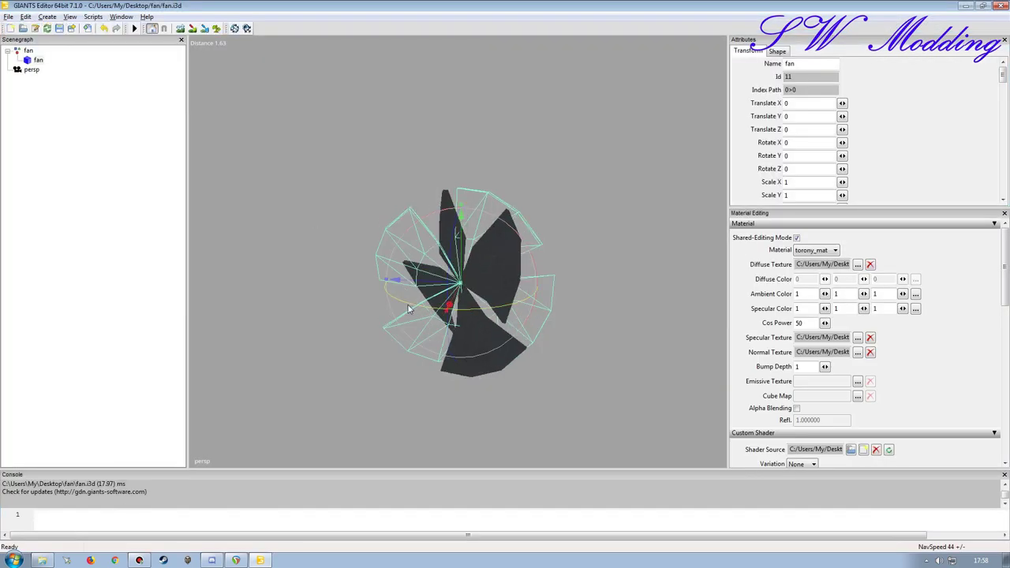
middle_click_drag(305, 273, 293, 285, "alt")
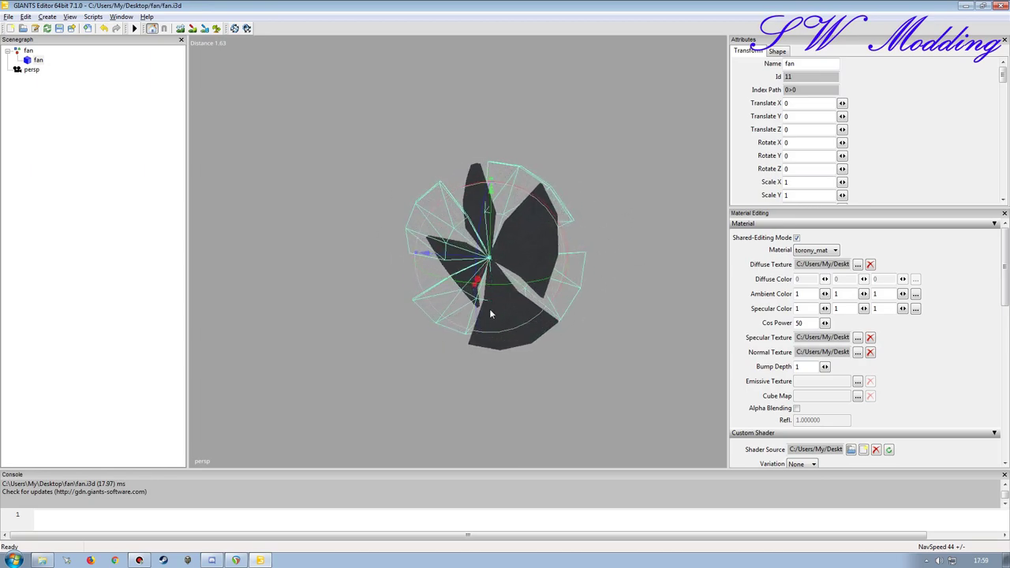
- Set the fan shader's rotationSpeed to 0 for the Y axis and 1 for the X axis
left_click_drag(1005, 274, 956, 331)
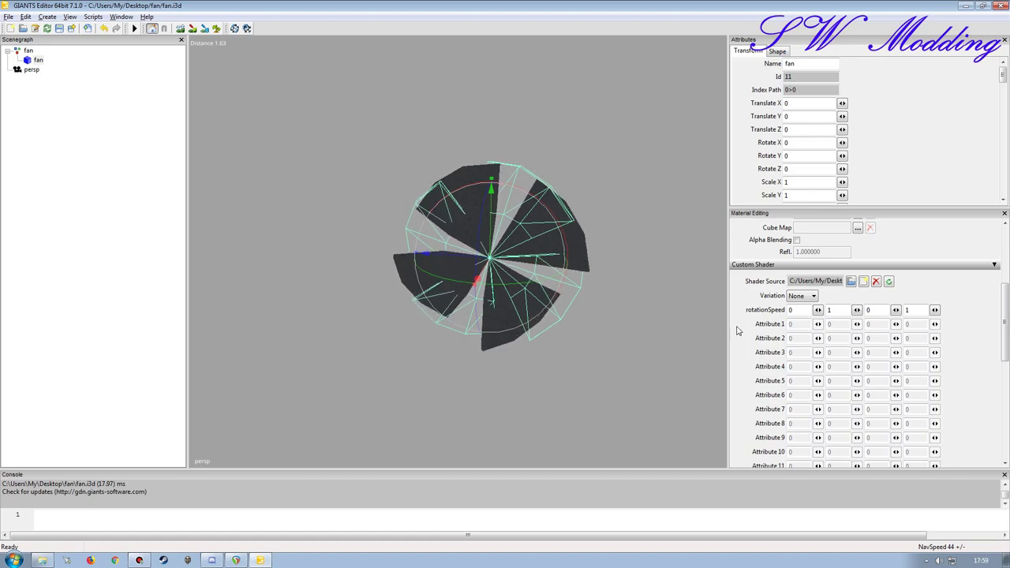
left_click_drag(838, 311, 814, 311)
type("0")
double_click(800, 309)
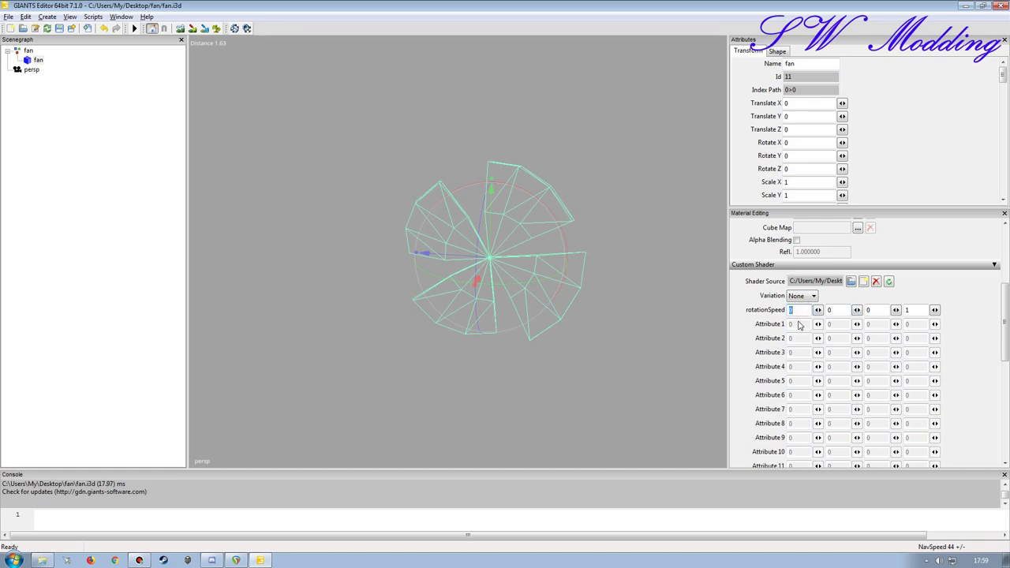
type("1")
key("Return")
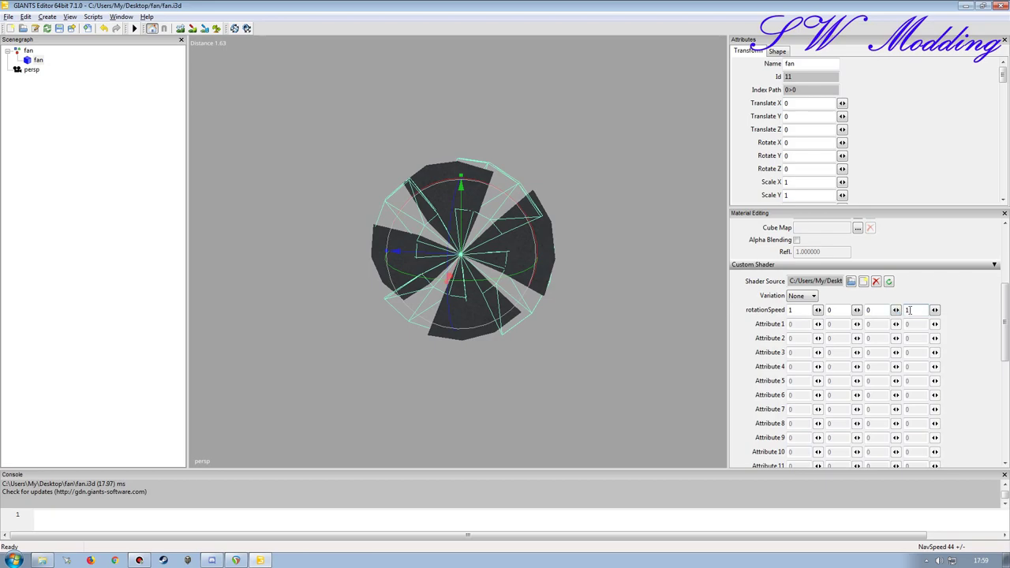
- Try the fan shader's fourth rotationSpeed value at 2 and 3, and finally set it to -3
key("BackSpace")
type("2")
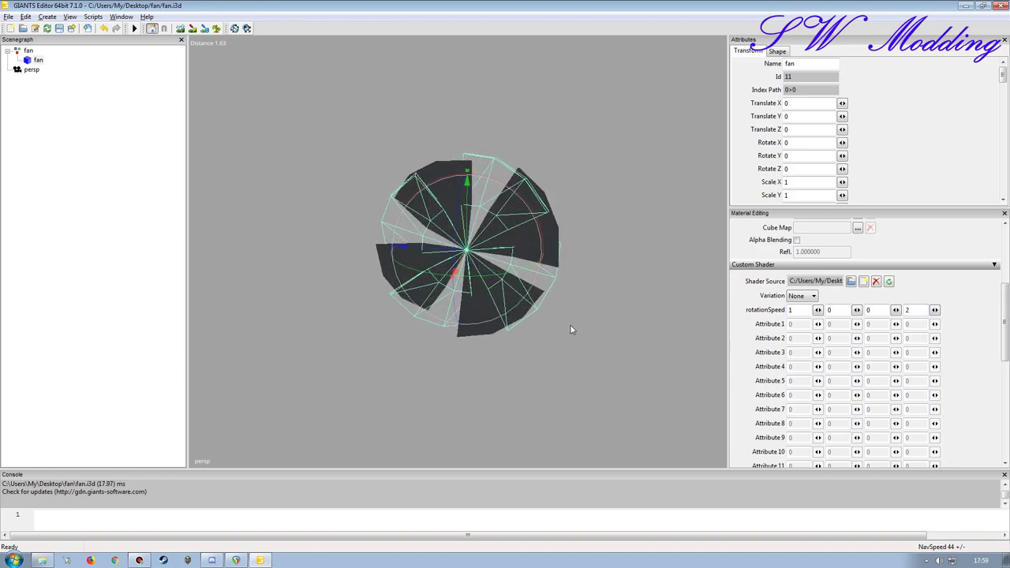
left_click(910, 309)
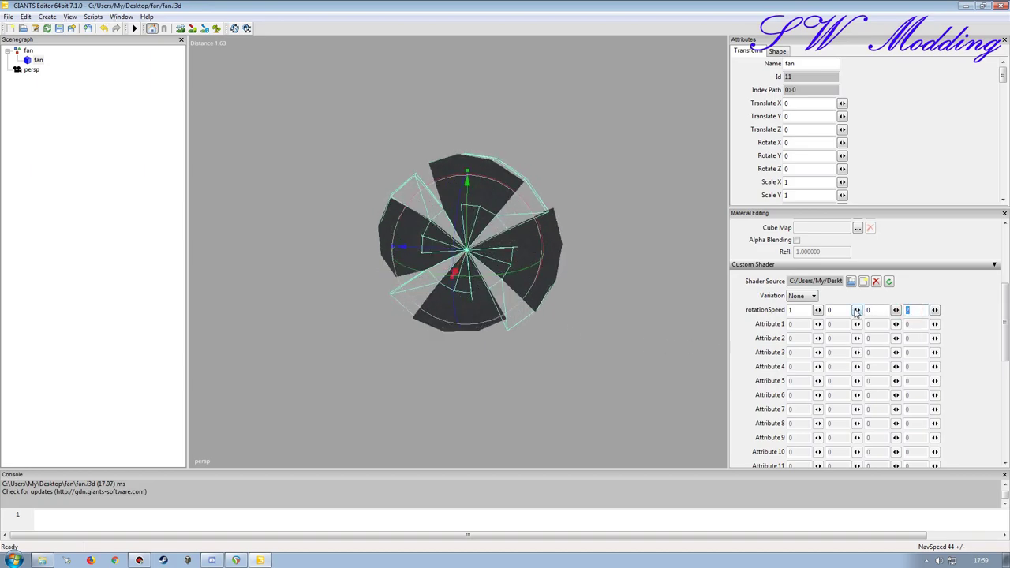
key("BackSpace")
type("3")
left_click(516, 303)
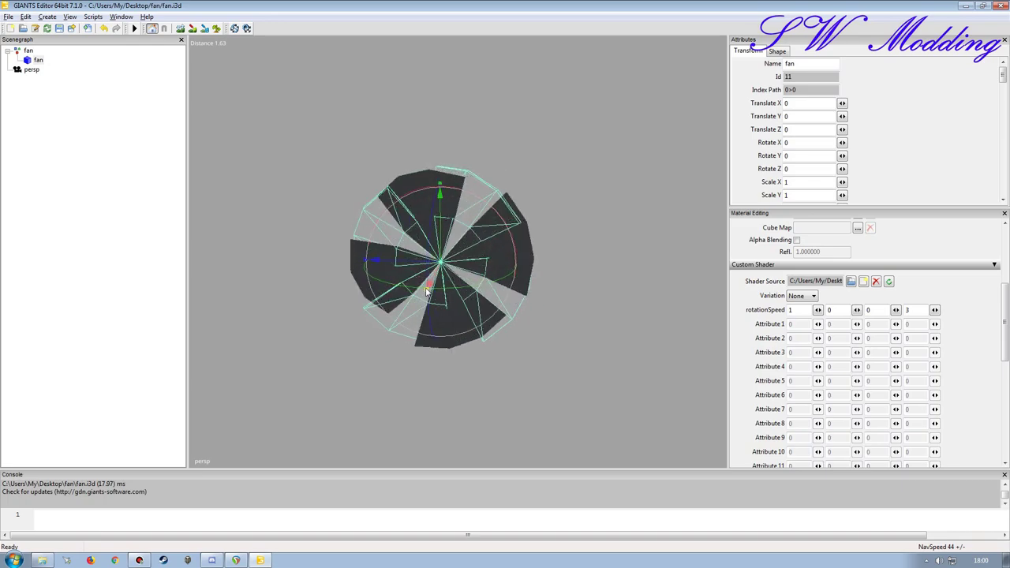
left_click(906, 309)
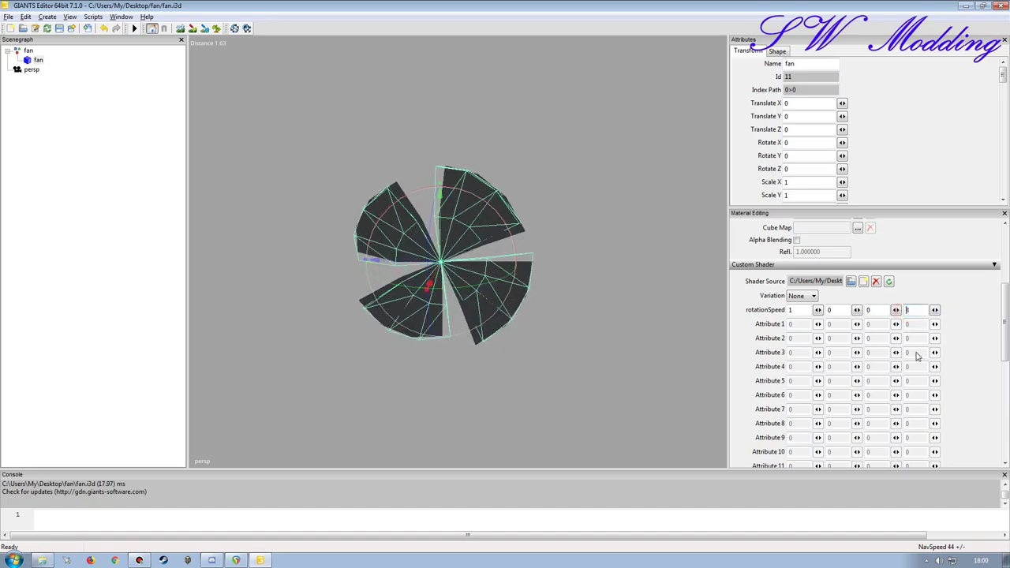
type("-")
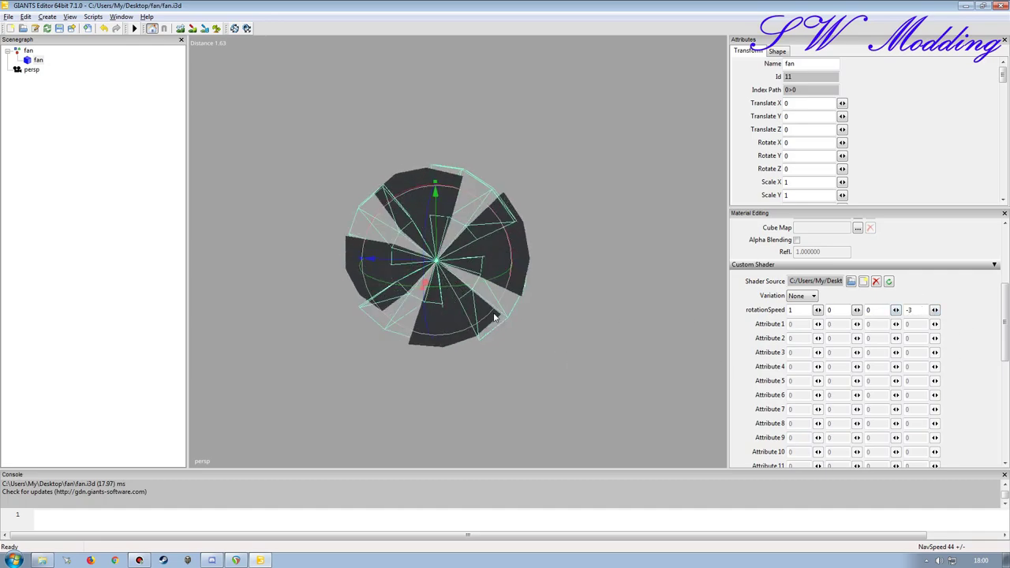
- Examine the reversed fan spin from the front and side, both close up and from a distance
left_click_drag(476, 365, 611, 337, "alt")
scroll(417, 340, "up", 4)
scroll(473, 354, "down", 6)
left_click_drag(428, 345, 496, 330, "alt")
scroll(461, 353, "up", 4)
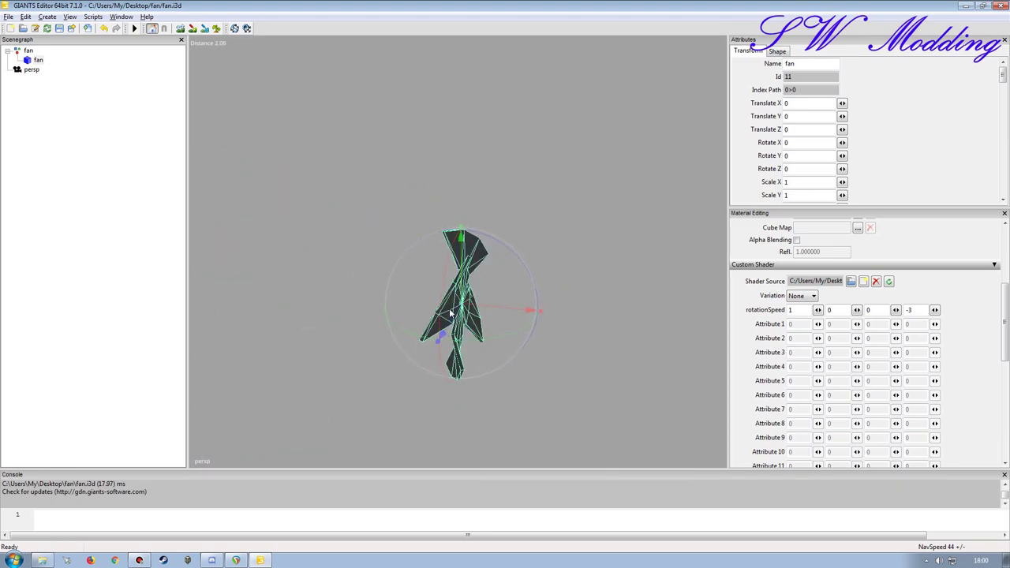
left_click_drag(579, 342, 441, 344, "alt")
right_click_drag(437, 344, 450, 363, "alt")
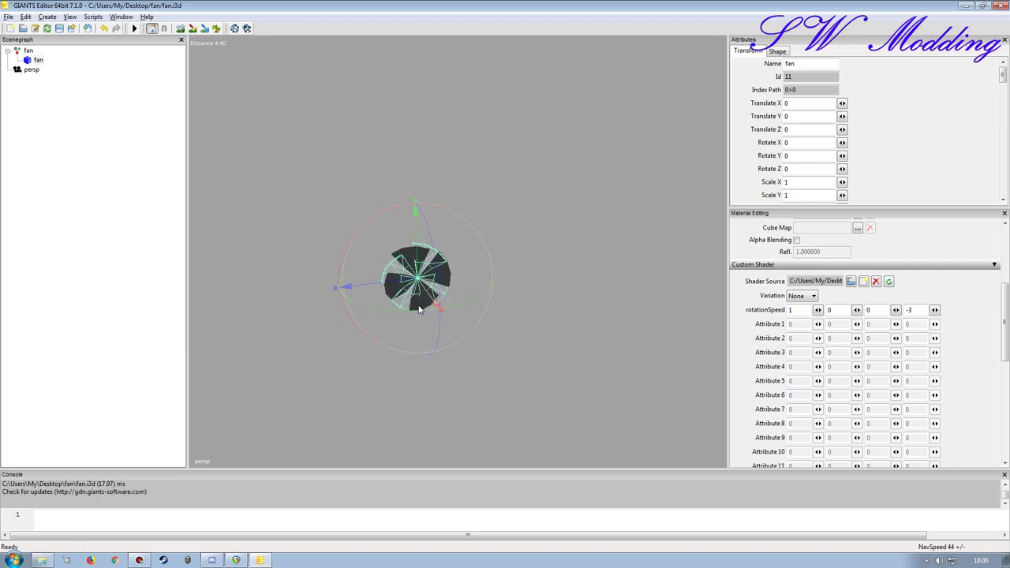
left_click_drag(494, 360, 493, 381, "alt")
right_click_drag(493, 382, 456, 324, "alt")
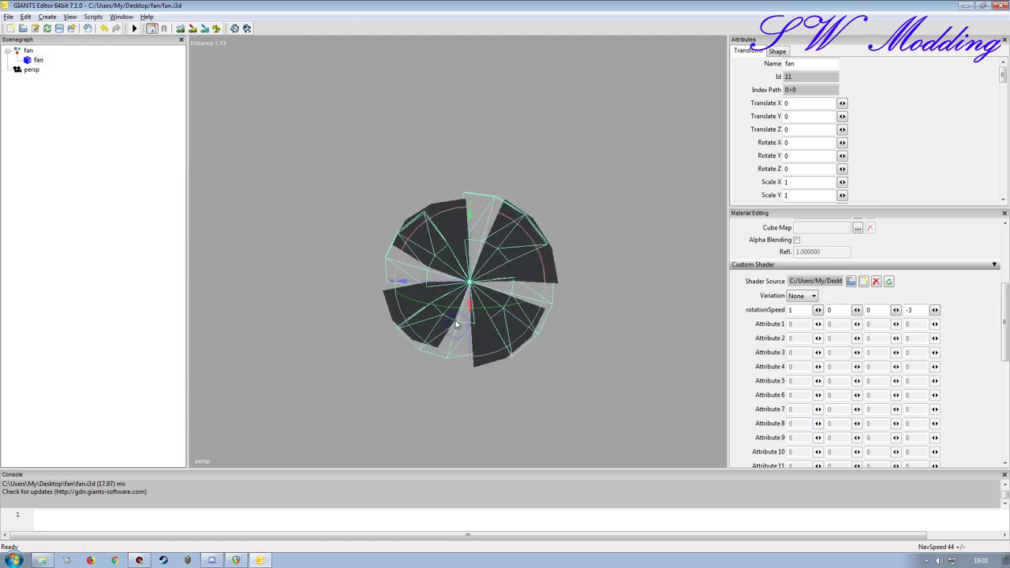
- Reverse the accidental rotation of the fan by setting its Rotate X, Y and Z values to 0
left_click_drag(450, 309, 493, 299)
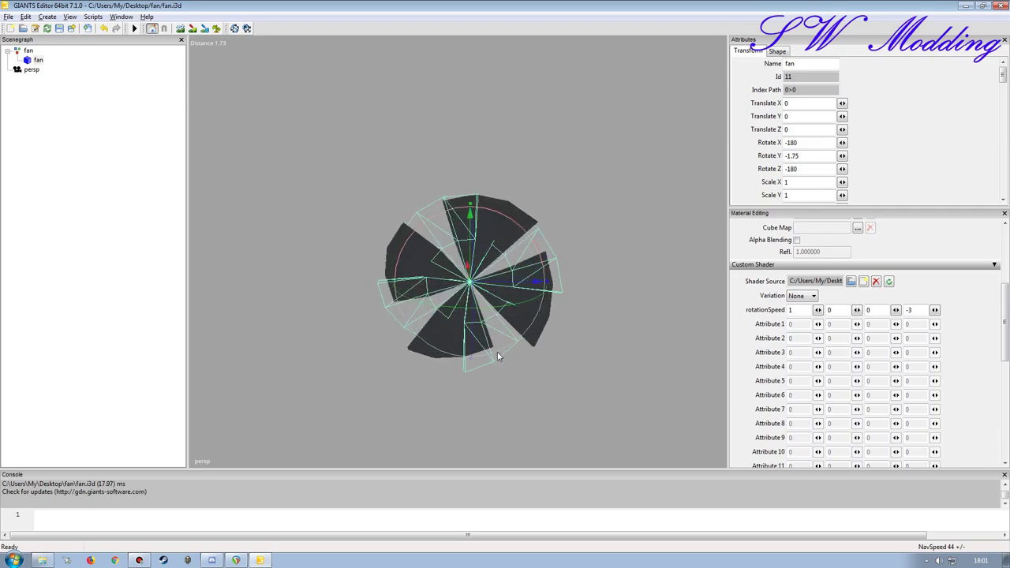
type("0")
double_click(799, 158)
type("0")
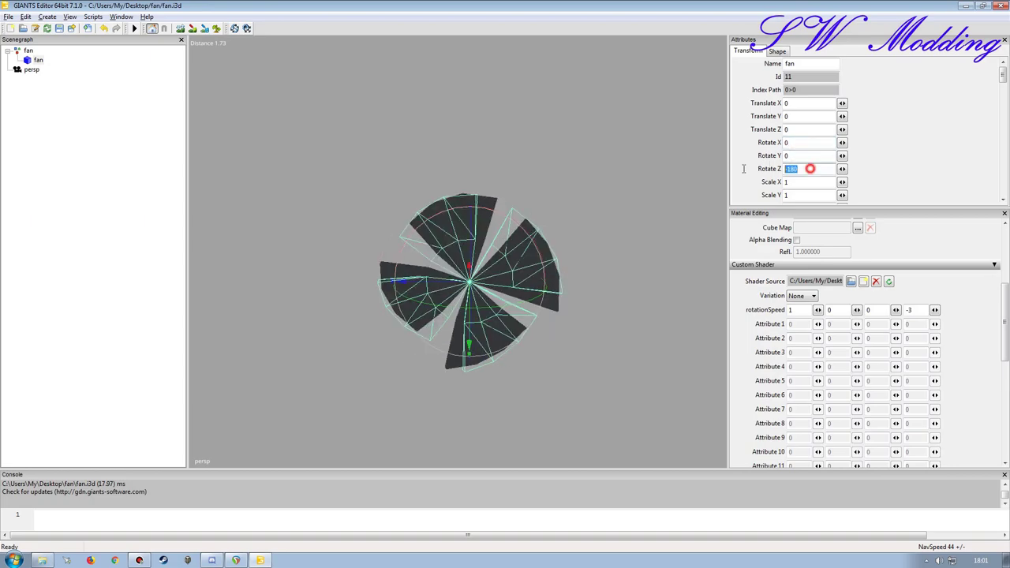
type("0")
- Inspect the spinning fan from several angles and distances with its rotation values reset
scroll(532, 272, "down", 3)
mouse_move(531, 272)
left_mouse_down("alt")
mouse_move(551, 282)
mouse_move(541, 282)
left_mouse_up("alt")
left_click_drag(482, 297, 611, 208, "alt")
right_click(448, 270)
mouse_move(525, 255)
left_mouse_down("alt")
mouse_move(463, 261)
mouse_move(527, 273)
left_mouse_up("alt")
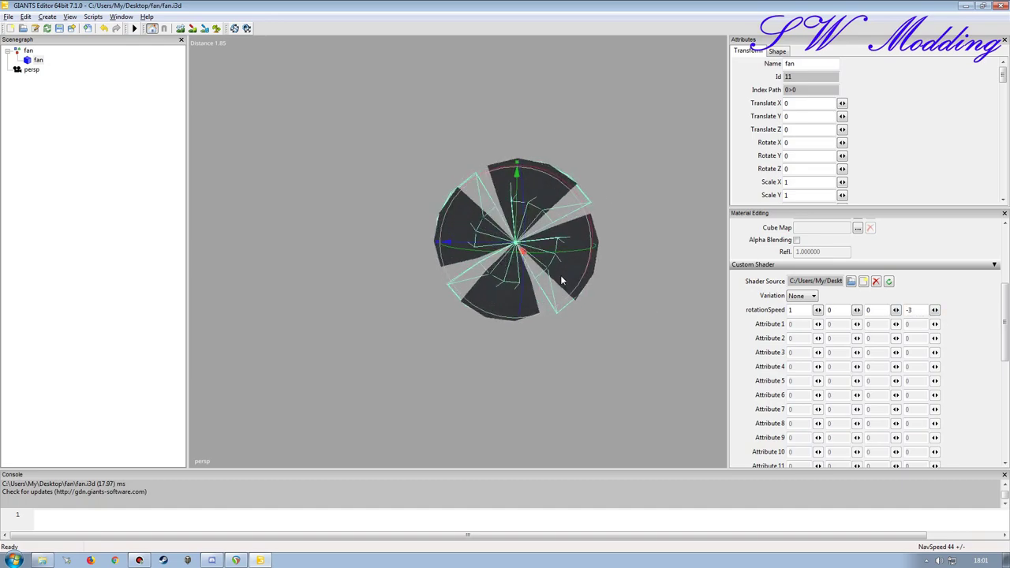
left_click_drag(540, 330, 514, 321, "alt")
scroll(580, 317, "up", 5)
scroll(515, 321, "down", 5)
middle_click_drag(518, 327, 430, 292)
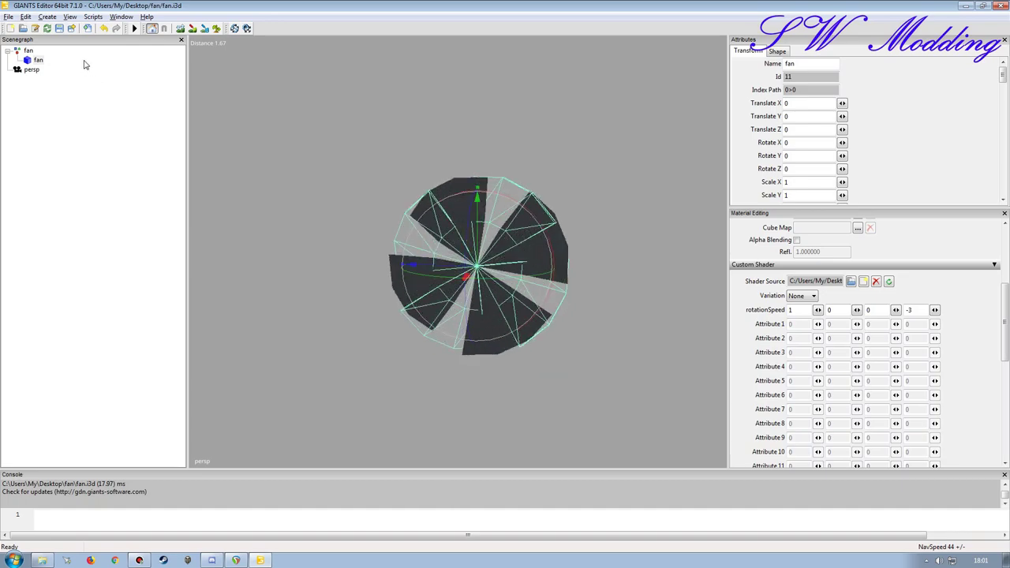
- Save and close fan.i3d, and open fanBIG.i3d from the fan folder on the desktop
left_click(58, 28)
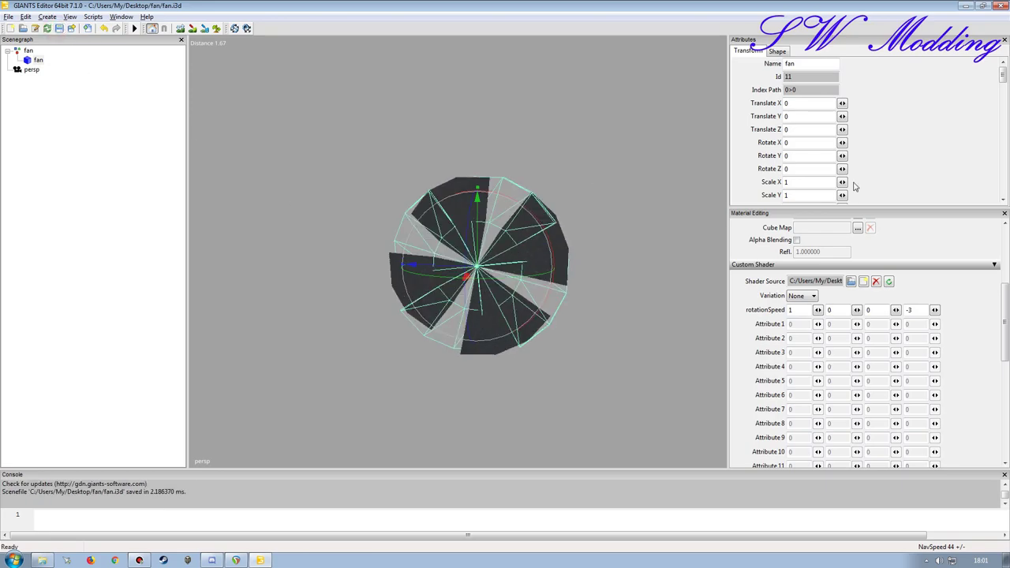
left_click(1000, 6)
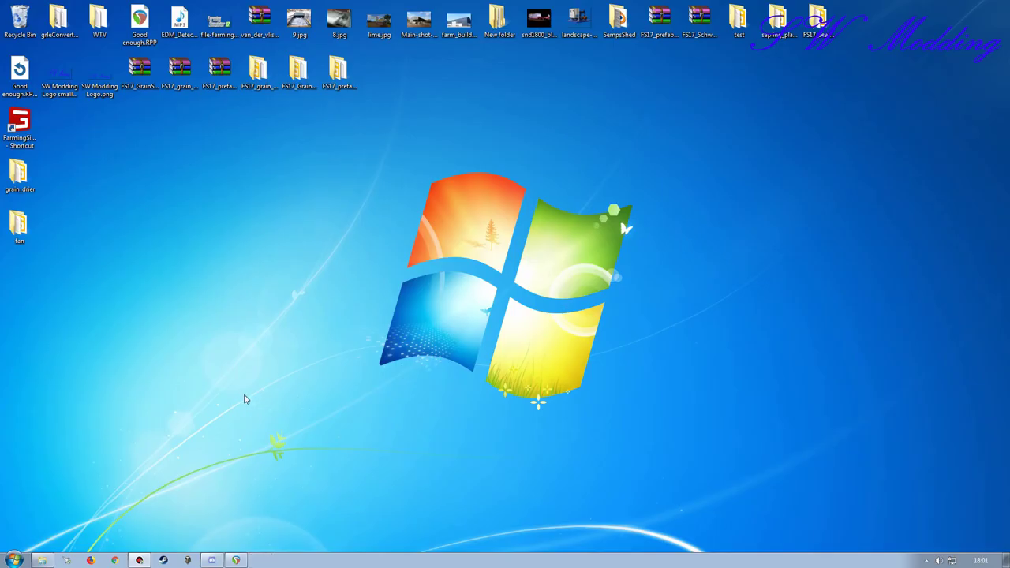
double_click(20, 226)
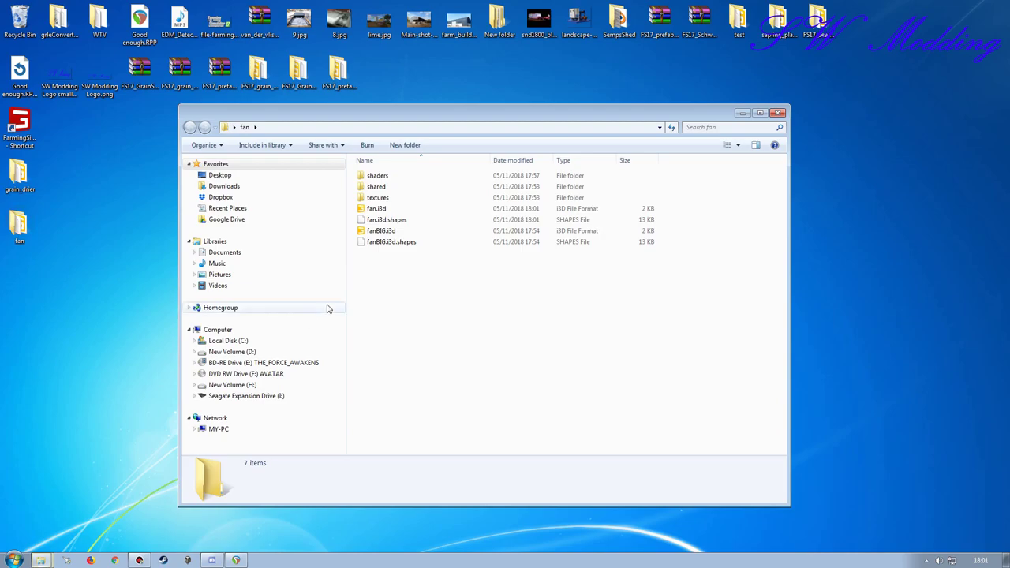
double_click(375, 231)
left_click(503, 344)
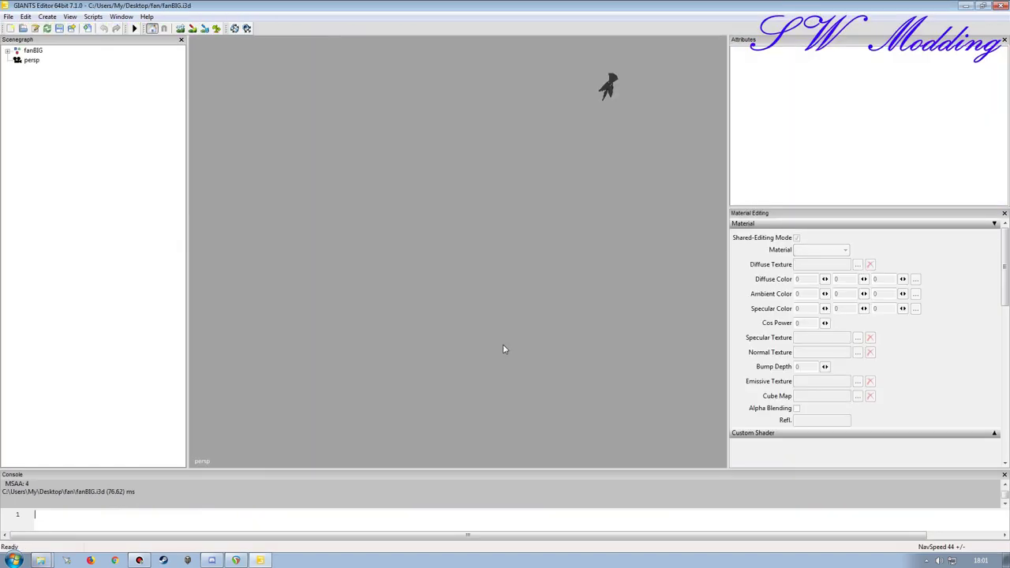
- Select the fanBIG mesh and remove the existing custom shader from its torony_mat material
left_click_drag(503, 344, 526, 326, "alt")
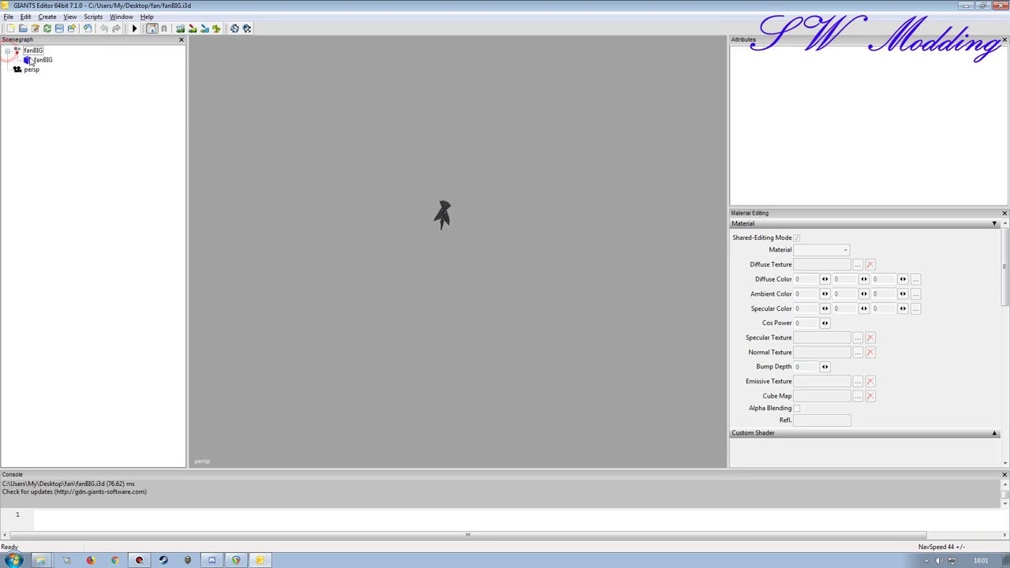
left_click(35, 60)
right_click_drag(456, 247, 403, 293, "alt")
left_click_drag(408, 293, 368, 305, "alt")
right_click_drag(368, 309, 411, 307)
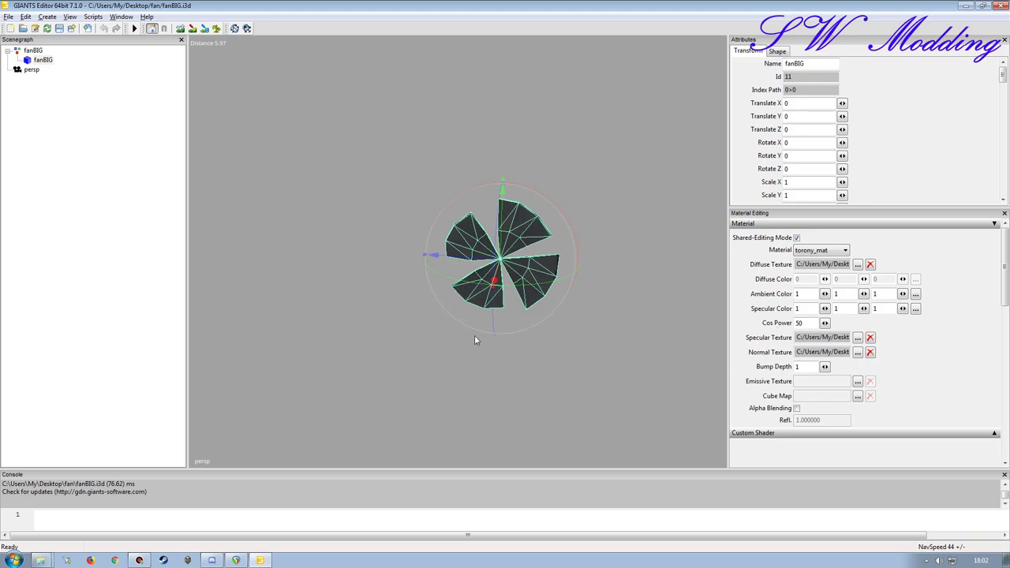
left_click_drag(1004, 287, 1004, 322)
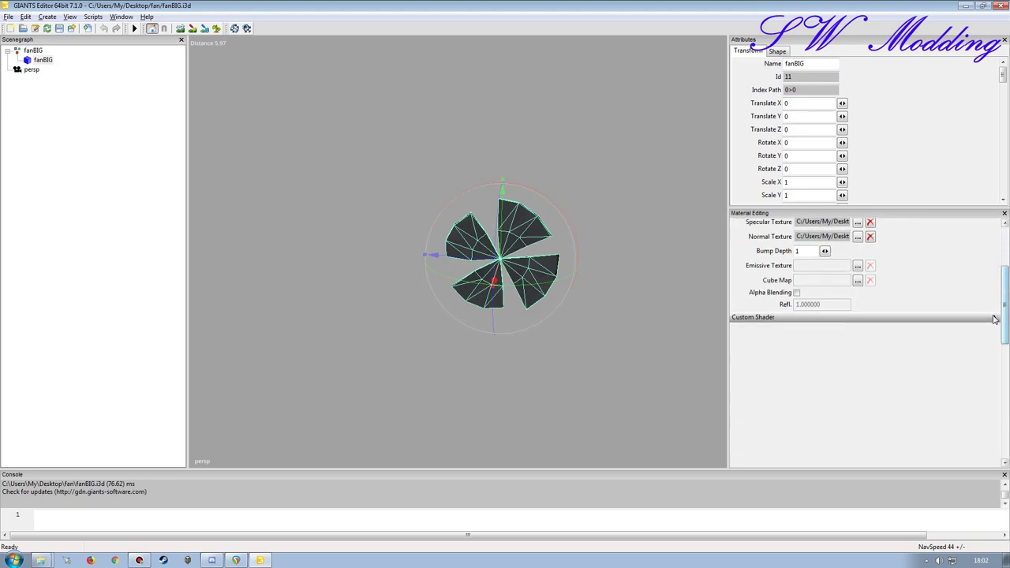
left_click(994, 317)
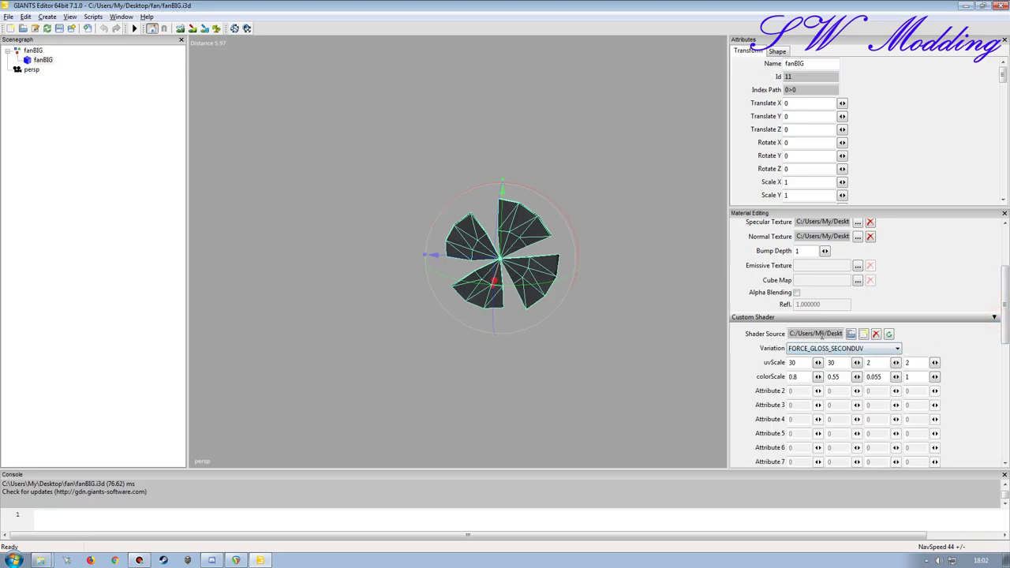
left_click(876, 334)
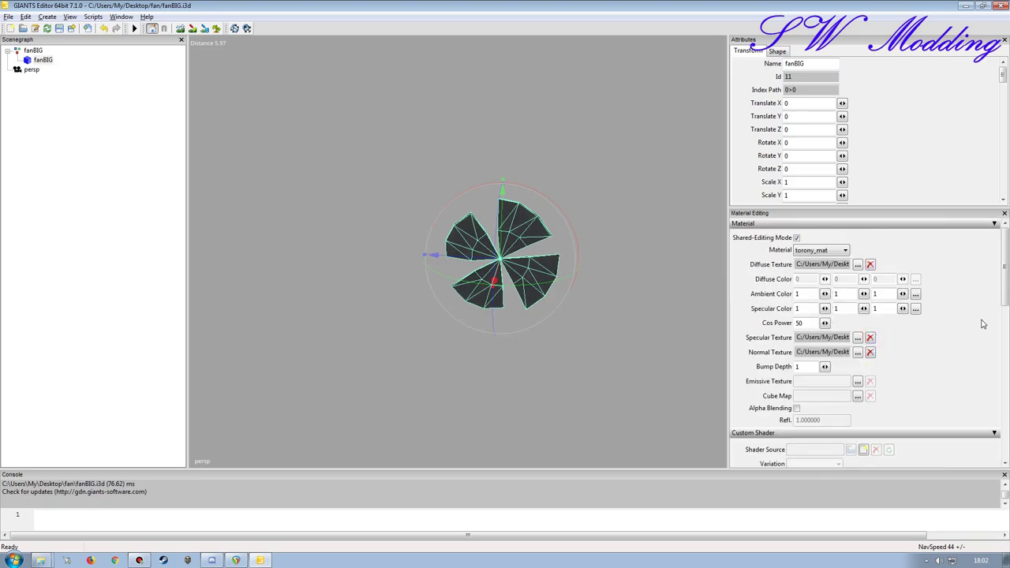
- Assign meshRotateShader.xml from the shaders folder as the custom shader of the fanBIG material
left_click_drag(1005, 282, 1005, 325)
left_click(859, 313)
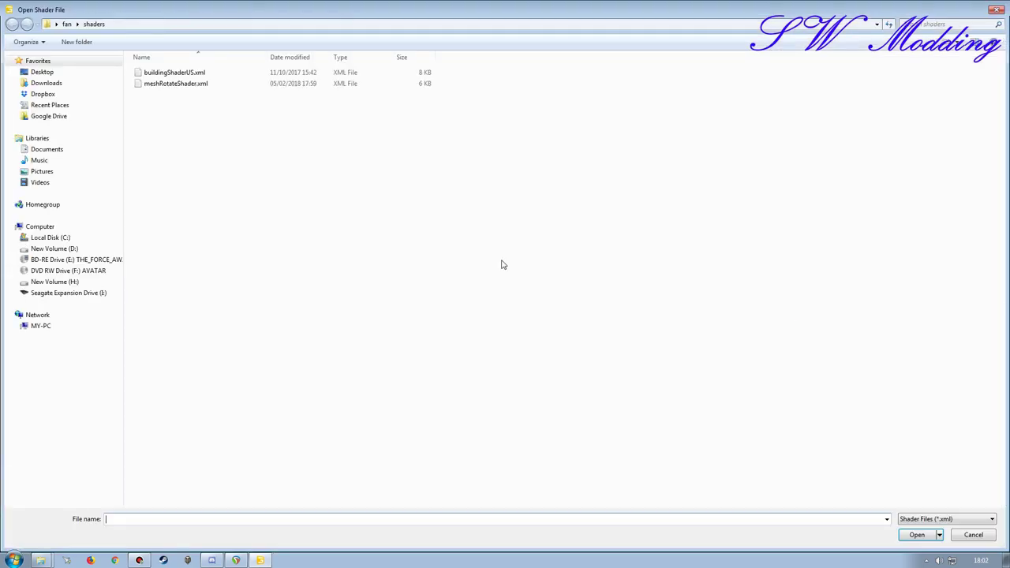
double_click(161, 83)
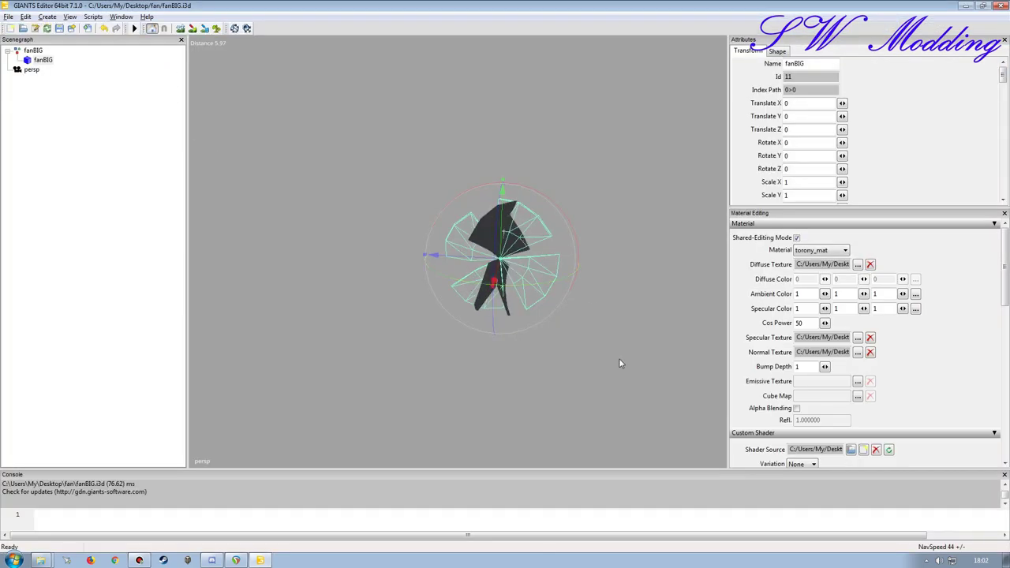
- Set the fanBIG shader's rotationSpeed to 0 for the Y axis and 1 for the X axis
left_click_drag(1004, 280, 1004, 351)
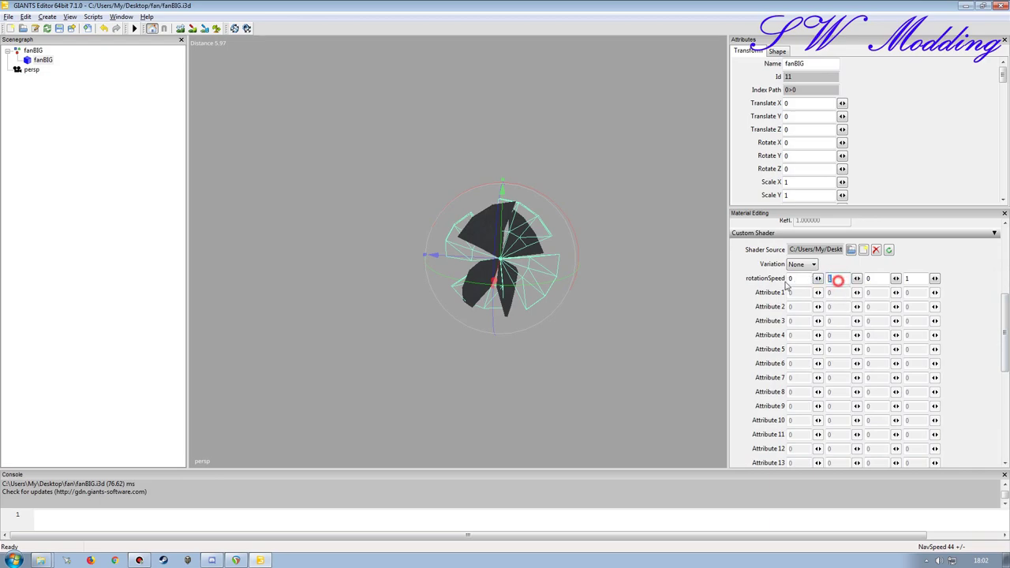
type("0")
left_click(795, 279)
type("1")
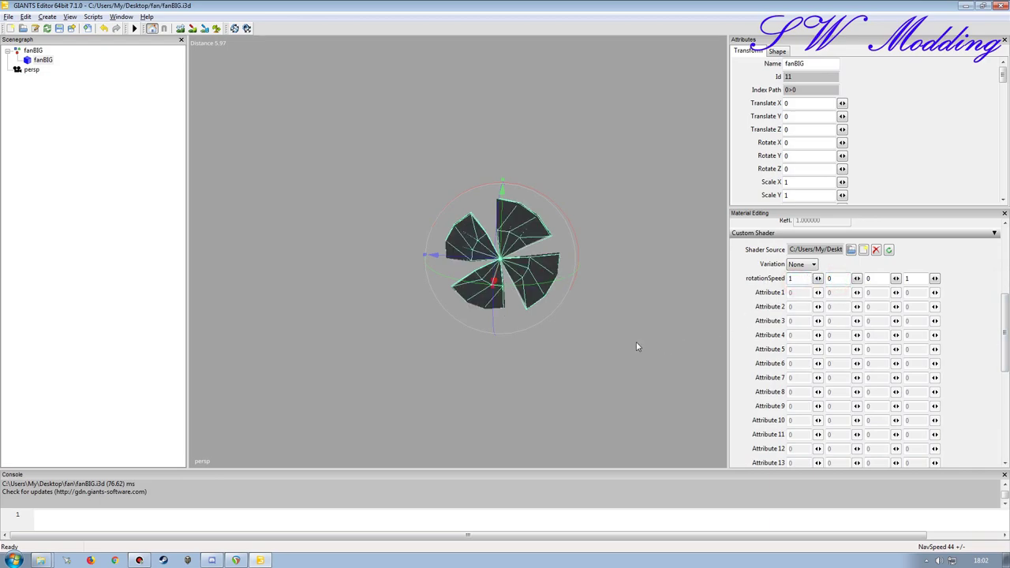
- Check the big fan's spin up close, save fanBIG.i3d and close the editor
left_click(561, 338)
left_click_drag(568, 352, 584, 348, "alt")
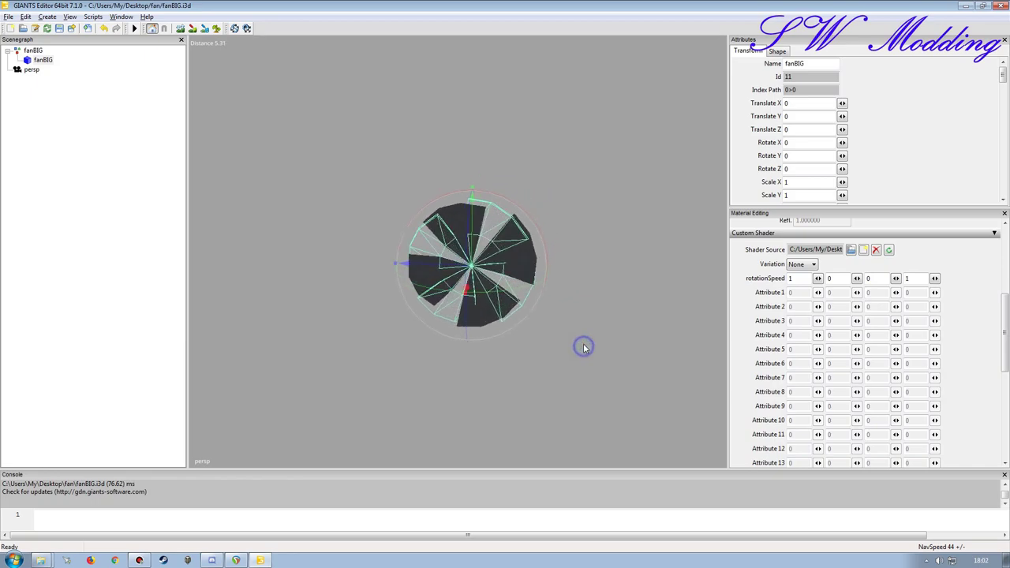
scroll(585, 348, "up", 2)
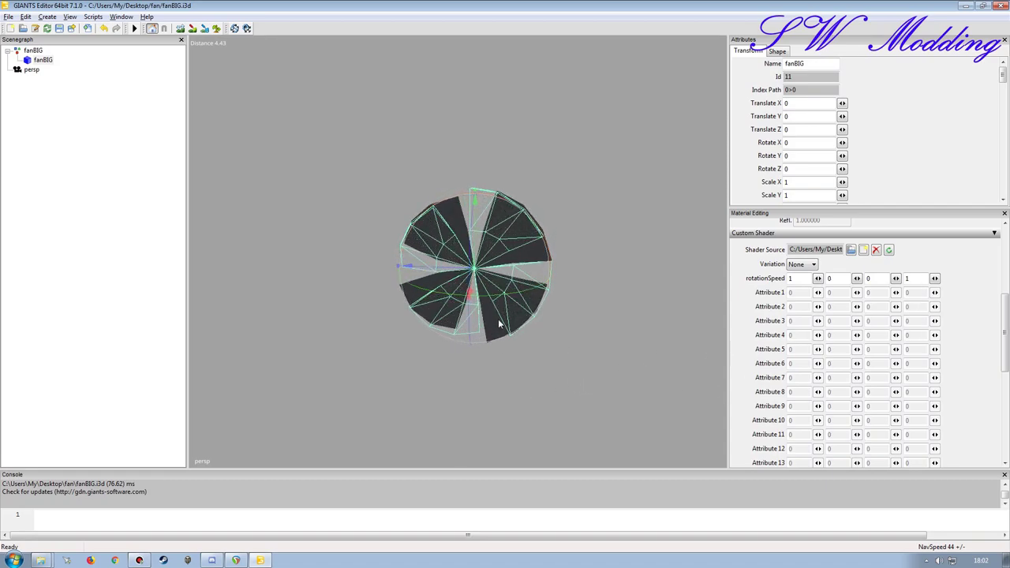
middle_click_drag(530, 369, 531, 355, "alt")
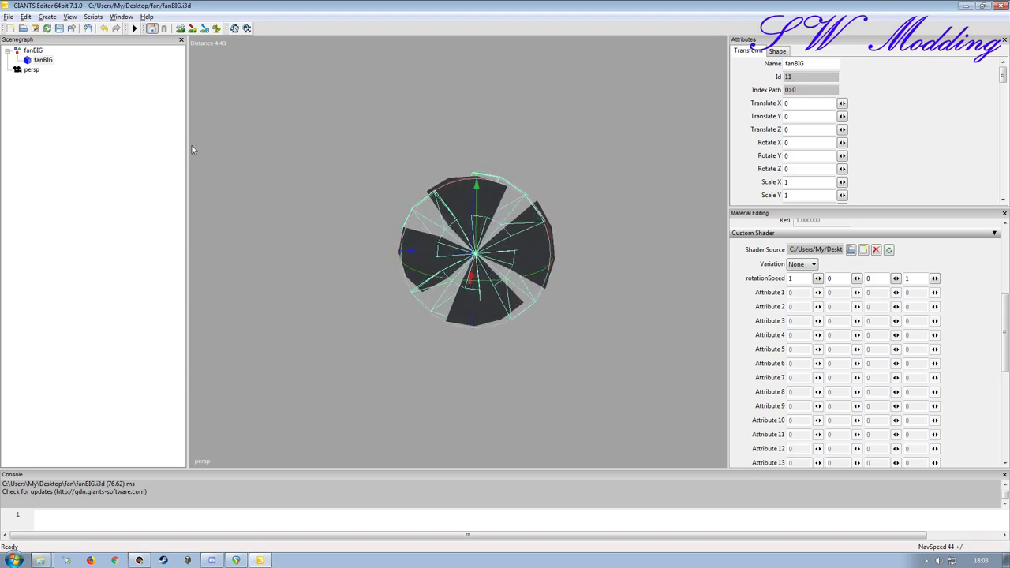
left_click(59, 28)
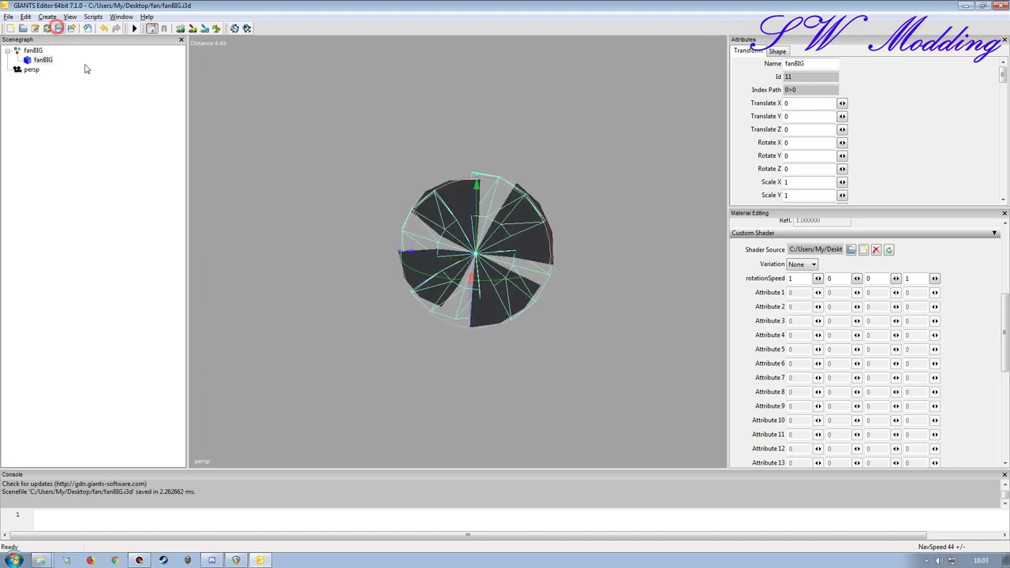
left_click(1000, 5)
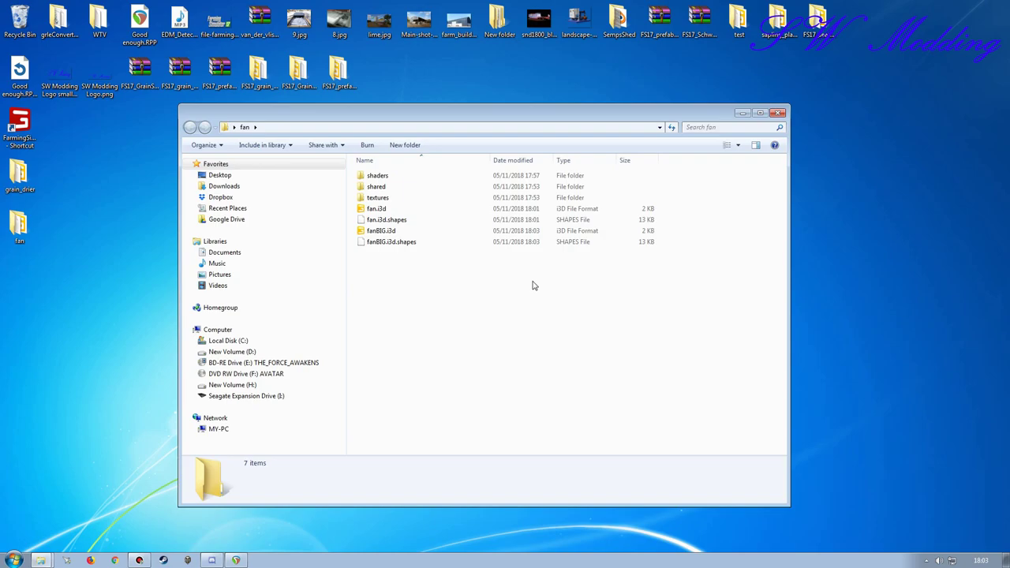
- Open the grain_drier folder from the desktop and arrange its window beside the fan folder, with grain_drier in front
left_click_drag(461, 115, 583, 139)
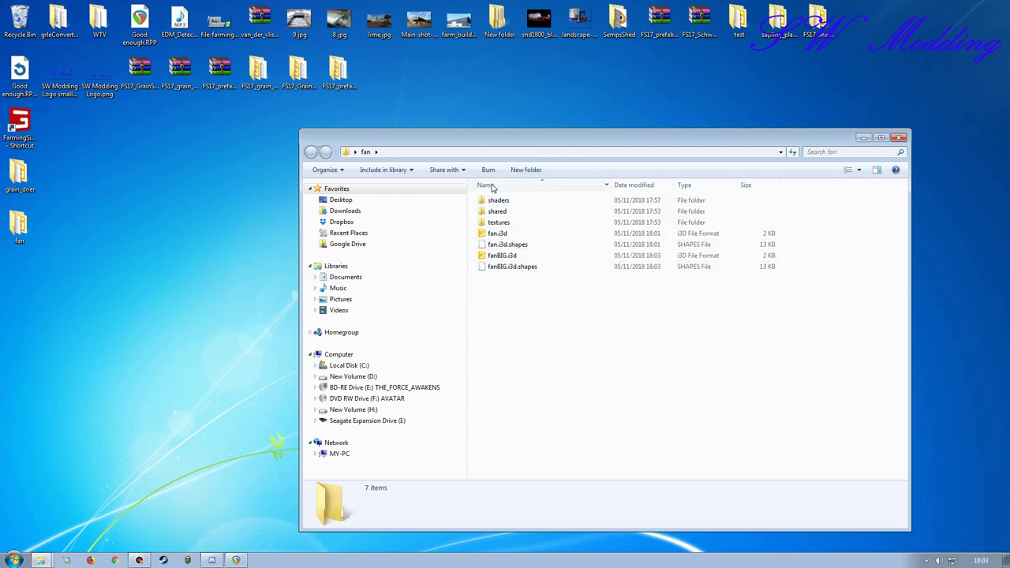
double_click(19, 174)
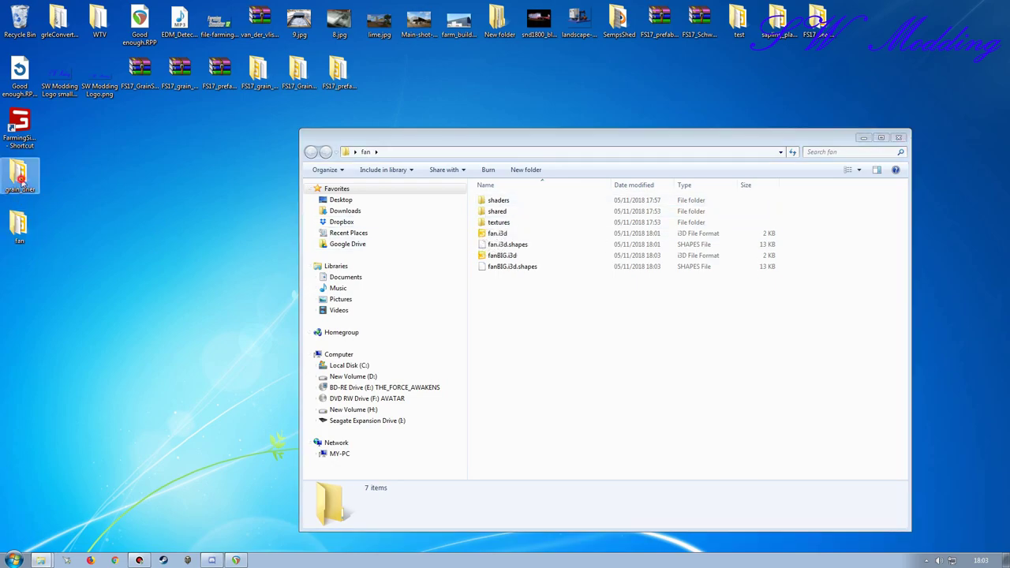
left_click_drag(548, 137, 286, 84)
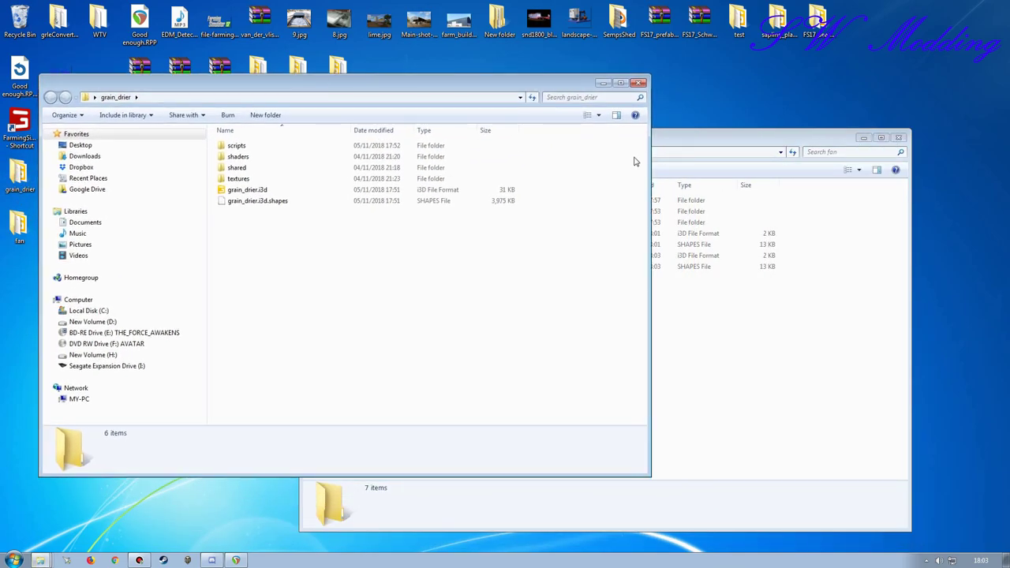
left_click(672, 145)
left_click_drag(634, 144, 696, 88)
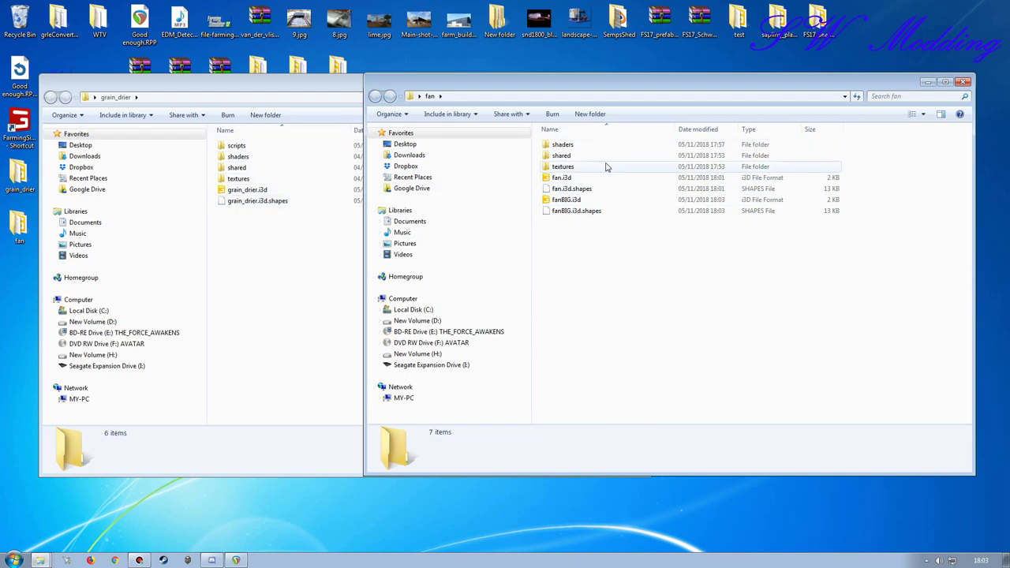
left_click(210, 93)
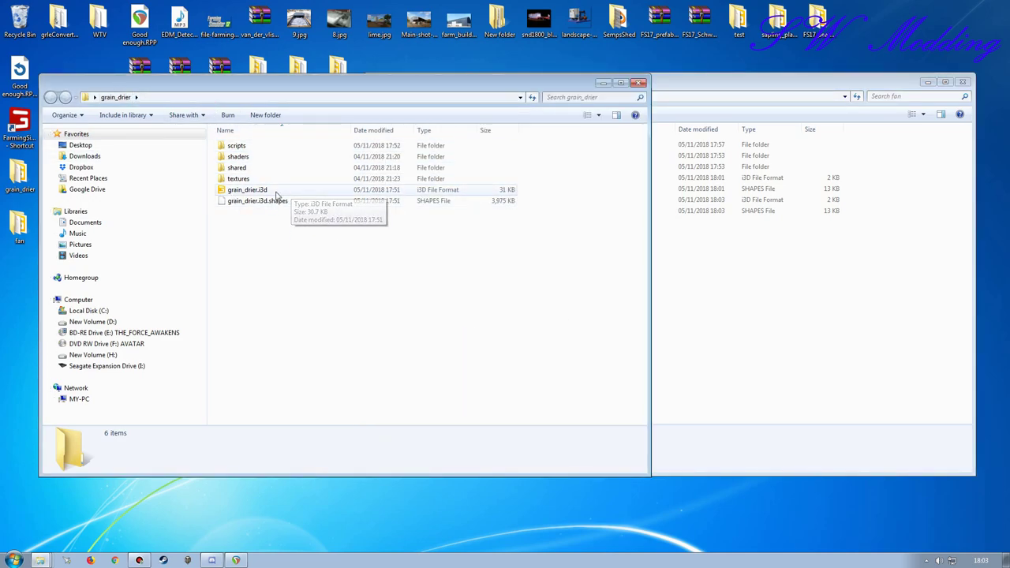
- Move the entire contents of the fan folder into the grain_drier folder, merging the subfolders that share a name
left_click_drag(681, 85, 691, 90)
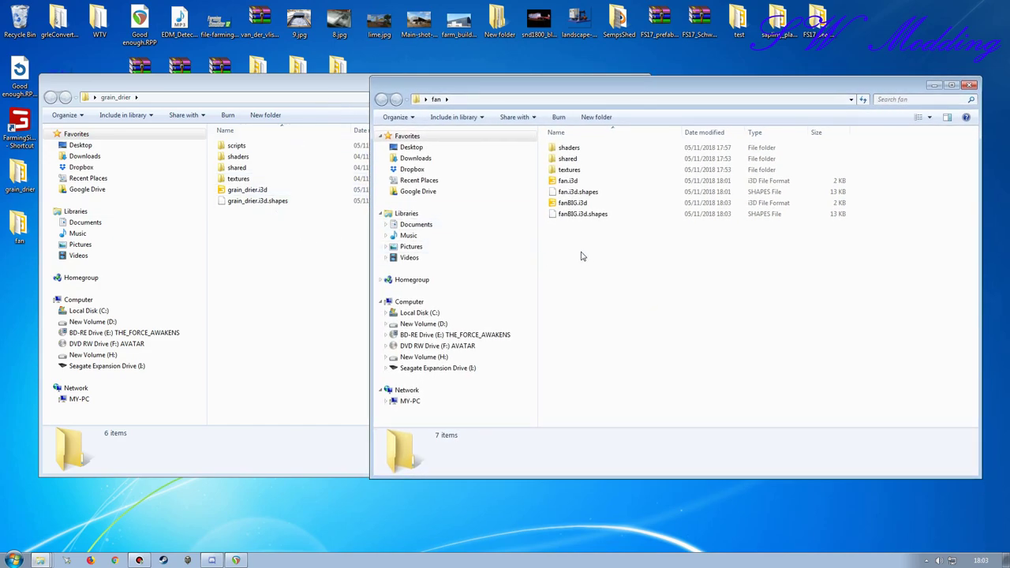
left_click_drag(659, 262, 222, 339)
right_click_drag(222, 339, 251, 302)
left_click(283, 338)
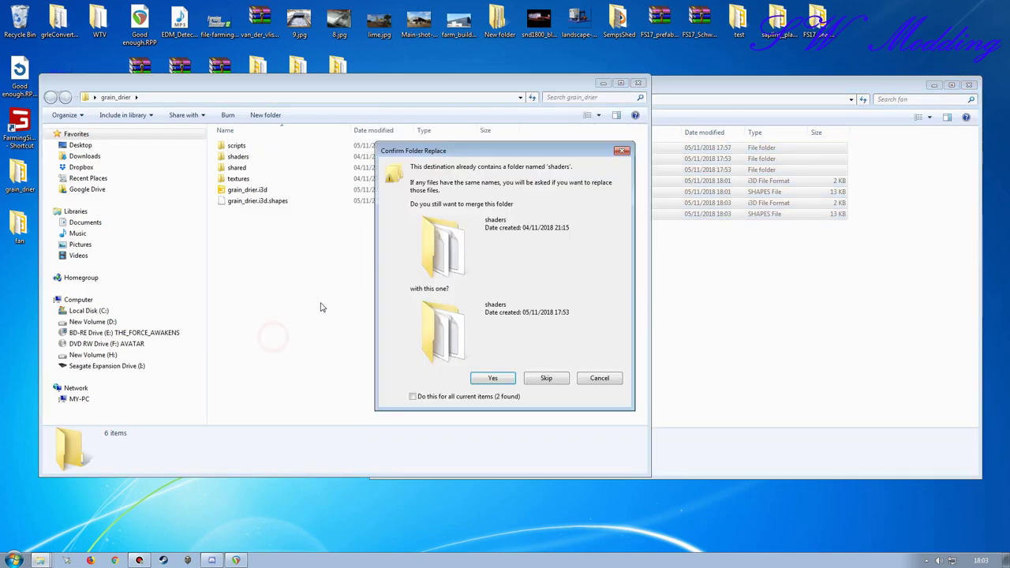
left_click(492, 379)
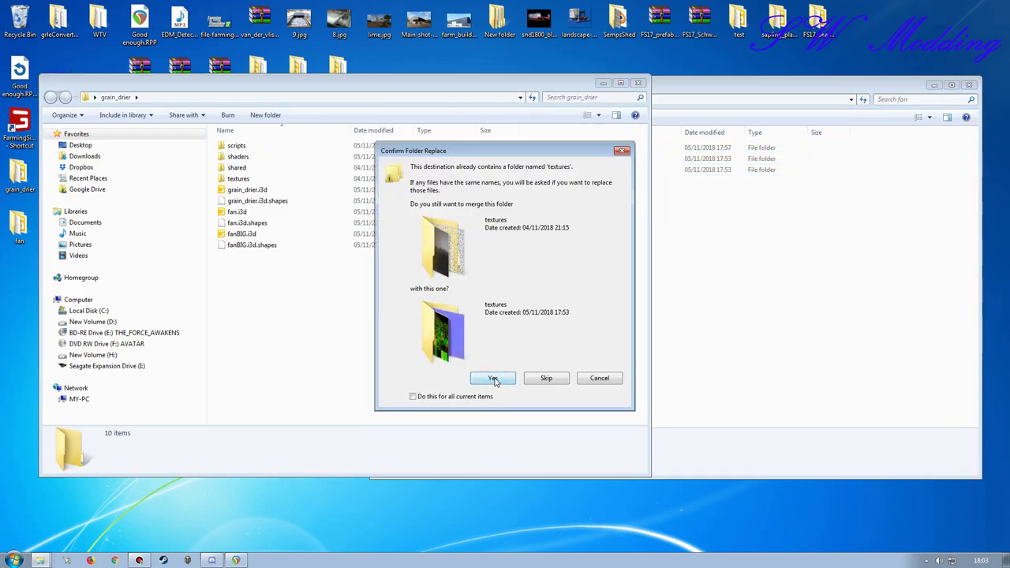
left_click(492, 379)
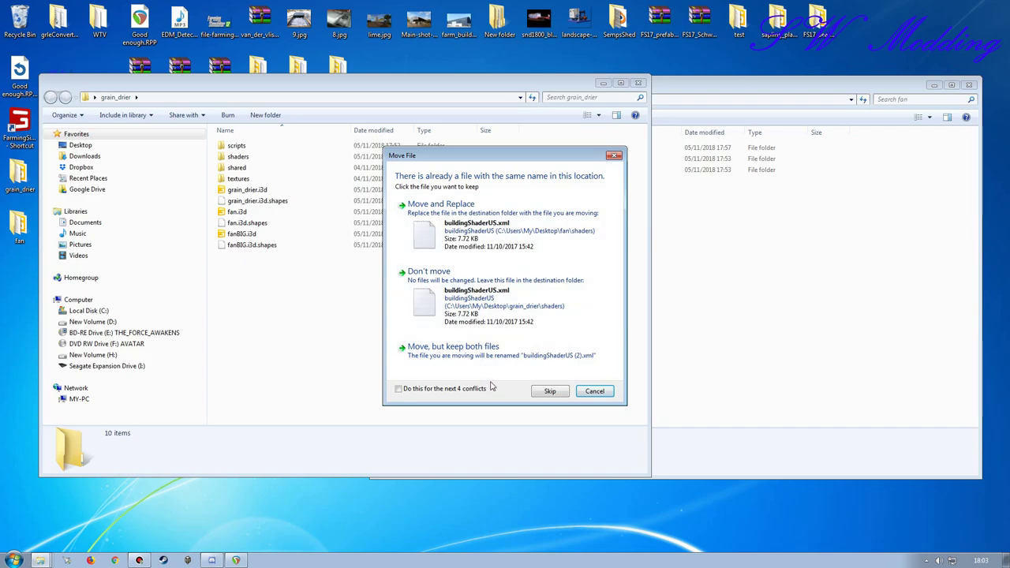
- Skip every duplicate file, such as buildingShaderUS.xml and dirt_normal.dds, so the grain_drier copies are kept
left_click(550, 392)
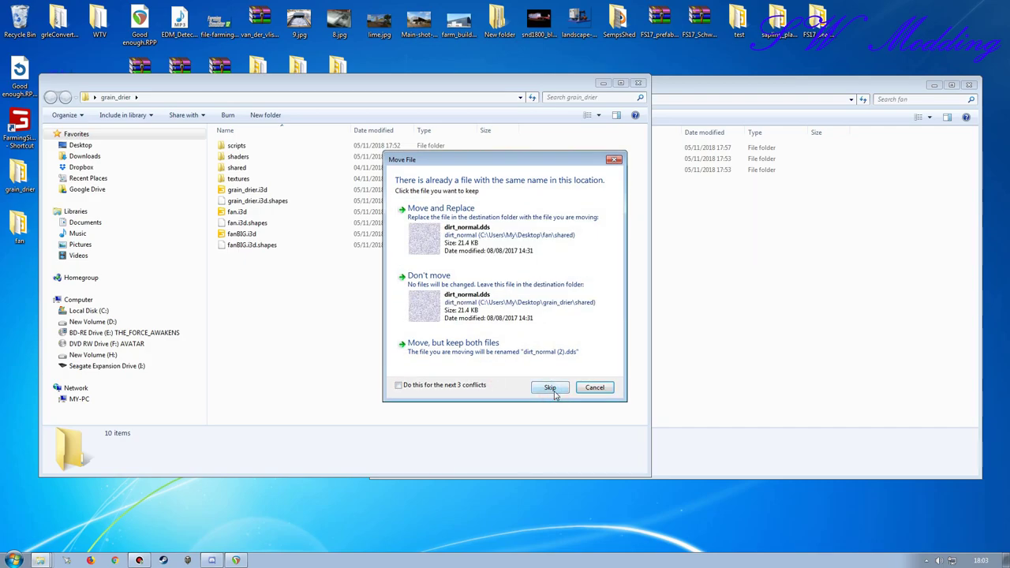
left_click(551, 391)
left_click(550, 389)
left_click(549, 388)
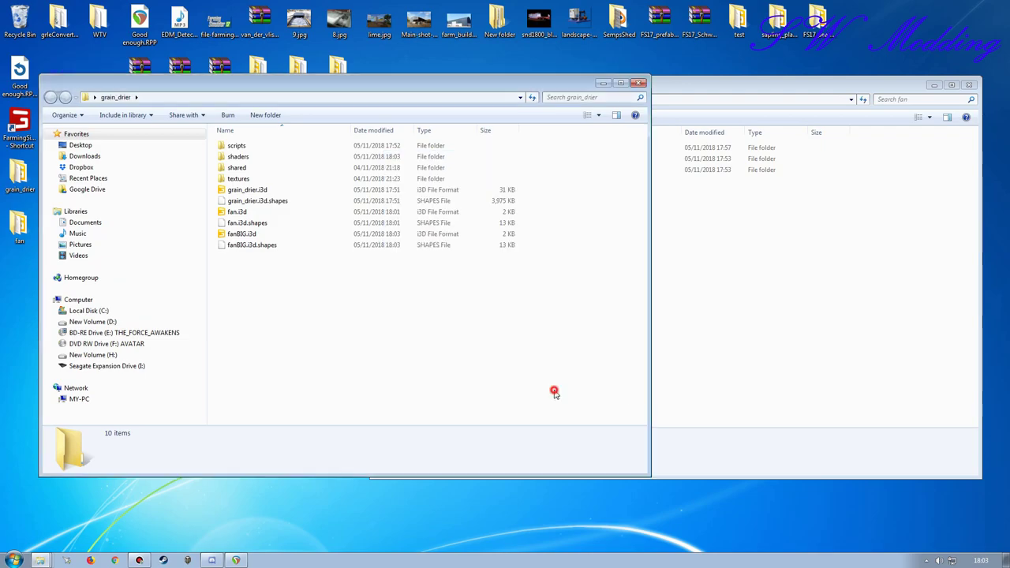
- Close the fan folder's window, delete the fan folder from the desktop and leave the grain_drier window open with nothing selected
left_click(776, 263)
left_click(971, 85)
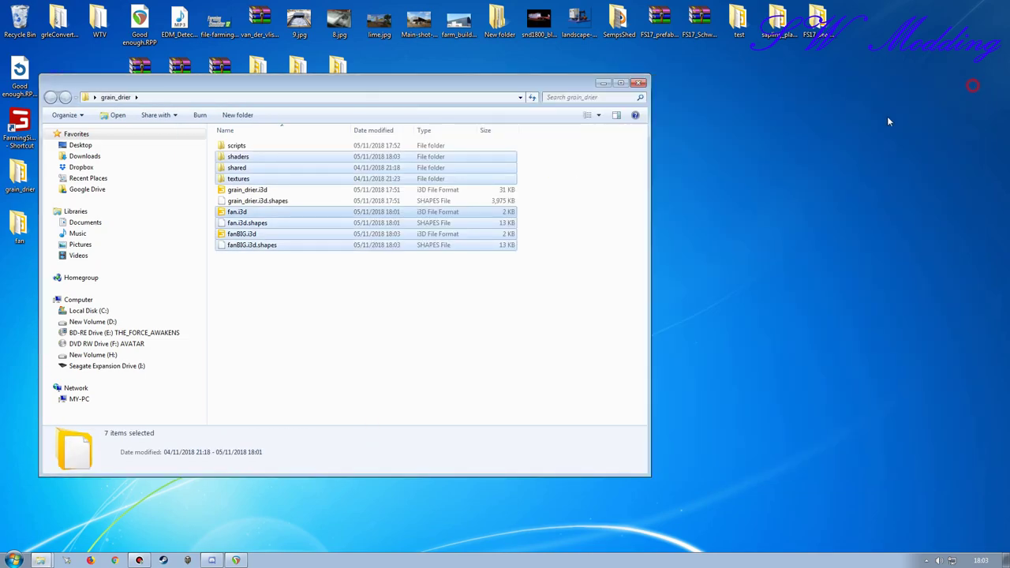
left_click_drag(468, 89, 665, 93)
left_click_drag(37, 216, 25, 54)
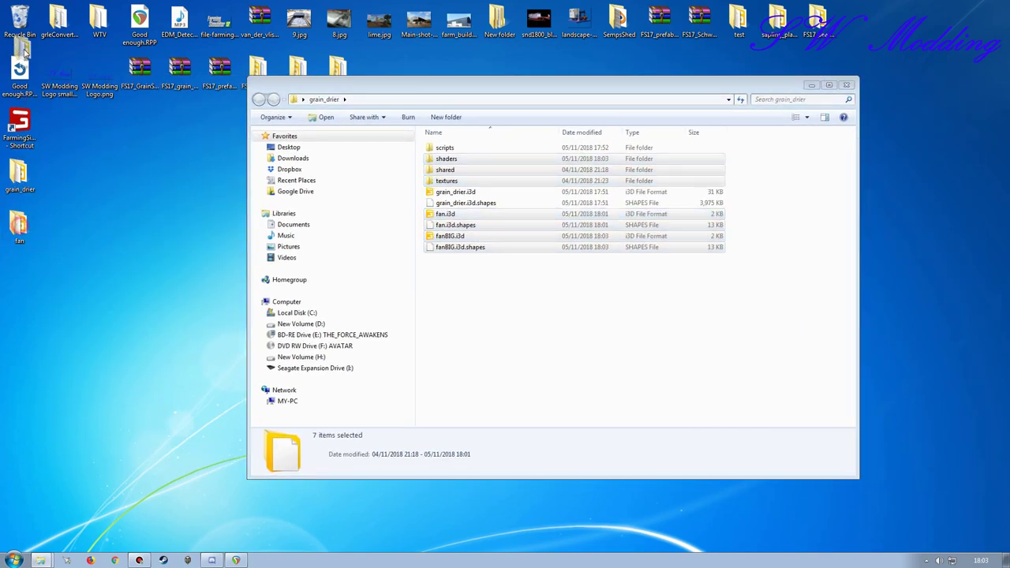
left_click_drag(531, 88, 448, 77)
left_click(394, 284)
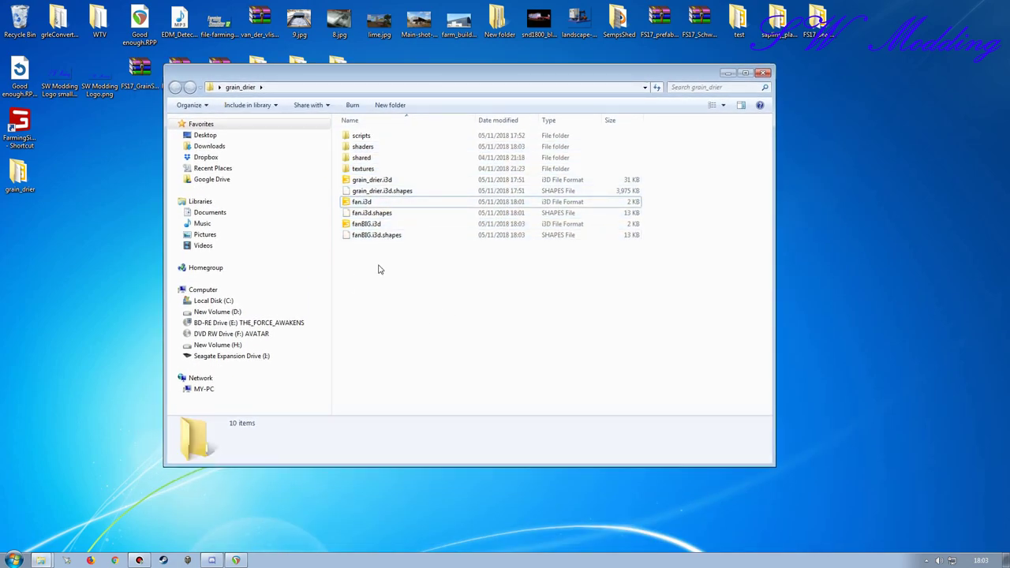